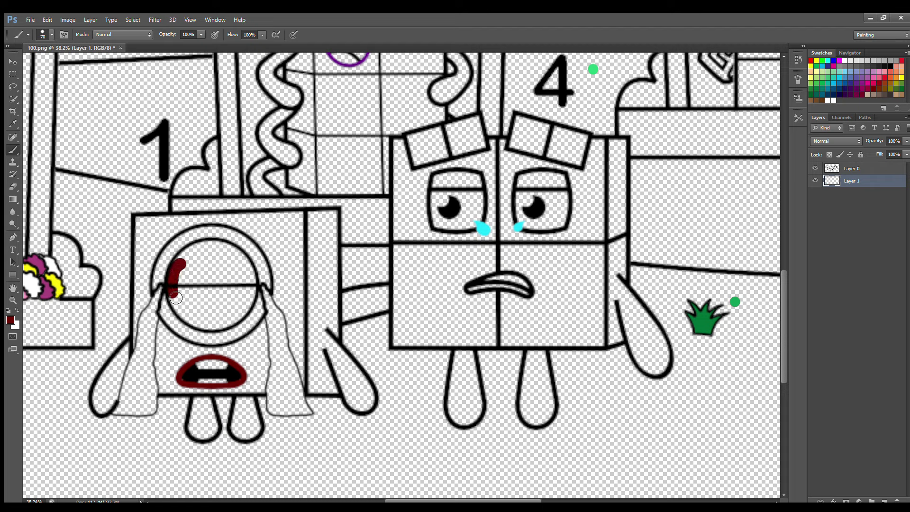
- With an 80 px brush, paint the crying one-block character's closed eye, legs and both arms dark maroon
key("bracketright")
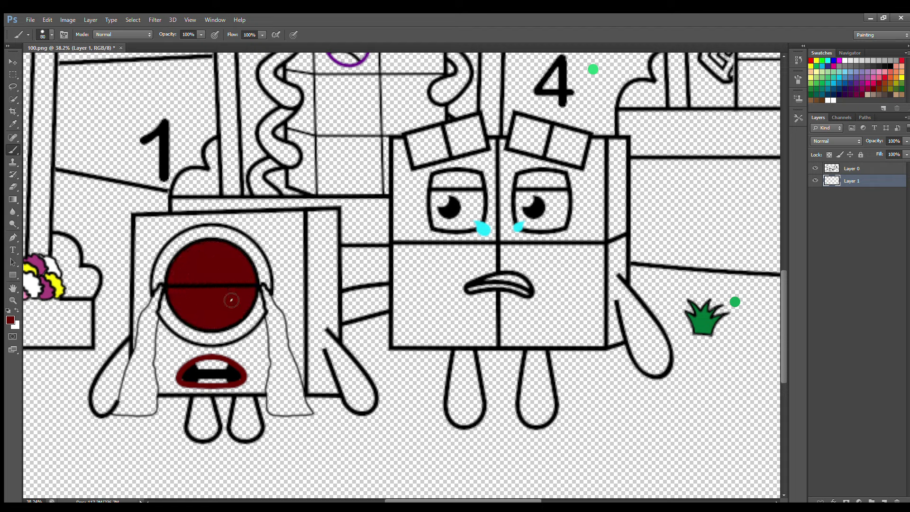
mouse_move(198, 399)
left_mouse_down()
mouse_move(205, 438)
mouse_move(206, 407)
mouse_move(245, 405)
mouse_move(242, 437)
mouse_move(254, 406)
left_mouse_up()
mouse_move(332, 342)
left_mouse_down()
mouse_move(365, 410)
mouse_move(365, 386)
mouse_move(345, 361)
mouse_move(362, 392)
left_mouse_up()
mouse_move(127, 353)
left_mouse_down()
mouse_move(114, 404)
mouse_move(98, 405)
mouse_move(123, 356)
mouse_move(106, 394)
left_mouse_up()
- Paint the one-block character's tear streams with the cyan sampled from the existing tears, and fill its teeth with white
left_click(482, 229, "alt")
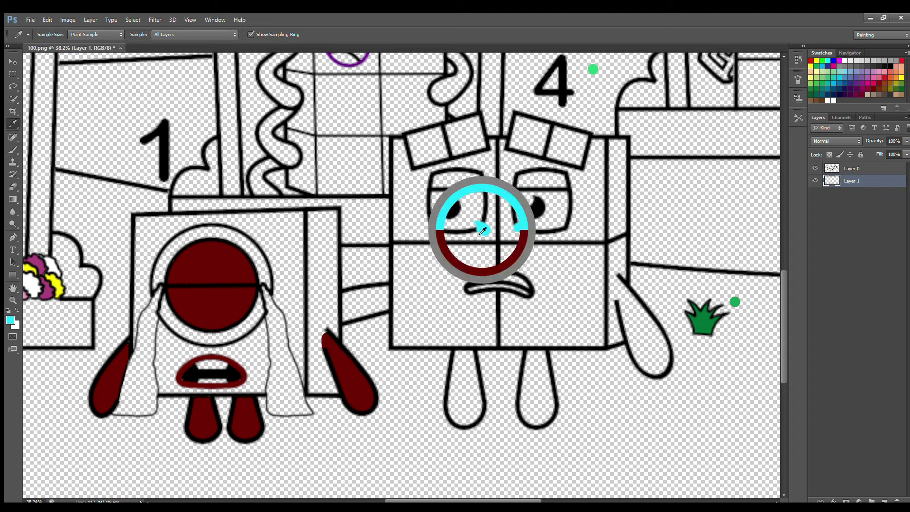
key("bracketleft")
left_click_drag(149, 312, 133, 366)
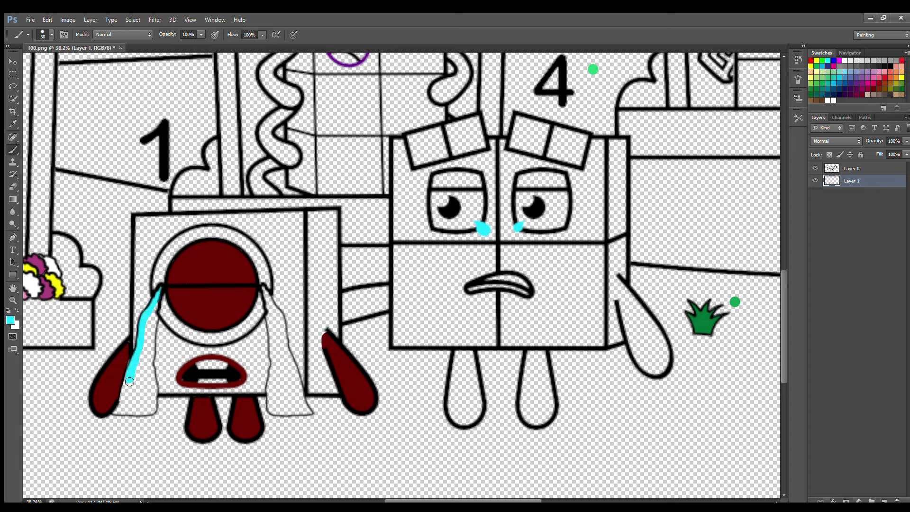
mouse_move(118, 411)
left_mouse_down()
mouse_move(152, 384)
mouse_move(154, 324)
mouse_move(136, 386)
mouse_move(144, 396)
left_mouse_up()
mouse_move(265, 288)
left_mouse_down()
mouse_move(272, 401)
mouse_move(307, 411)
mouse_move(272, 303)
mouse_move(284, 405)
left_mouse_up()
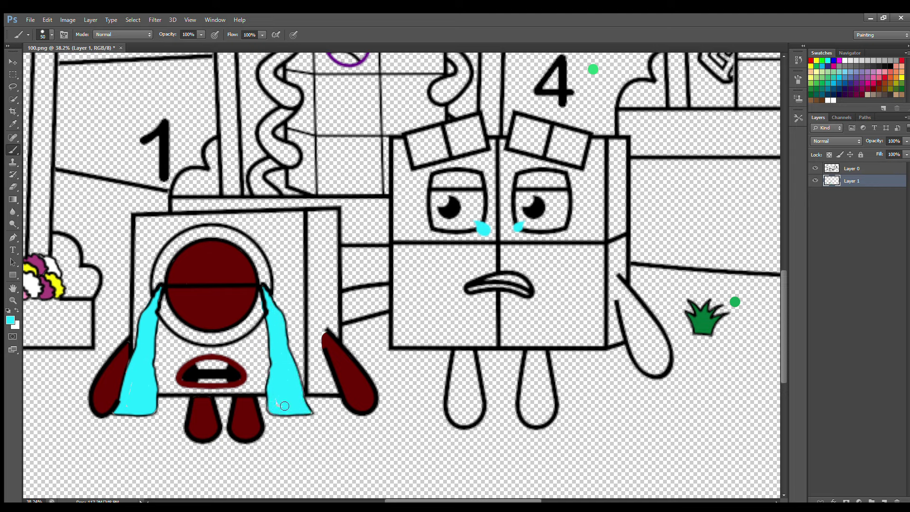
left_click(847, 60)
left_click_drag(199, 369, 227, 368)
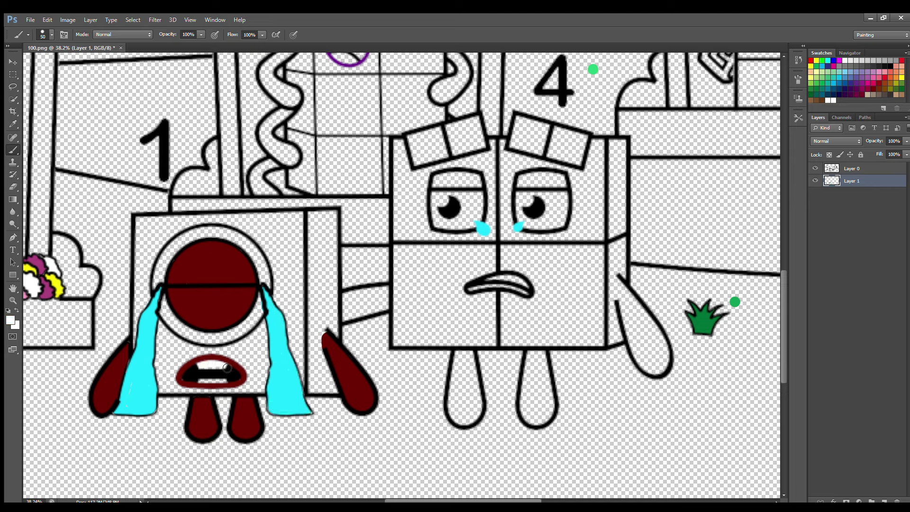
- Add a new layer beneath Layer 1 and paint the ring around the one-block character's eye dark red
left_click(886, 498)
left_click(193, 251, "alt")
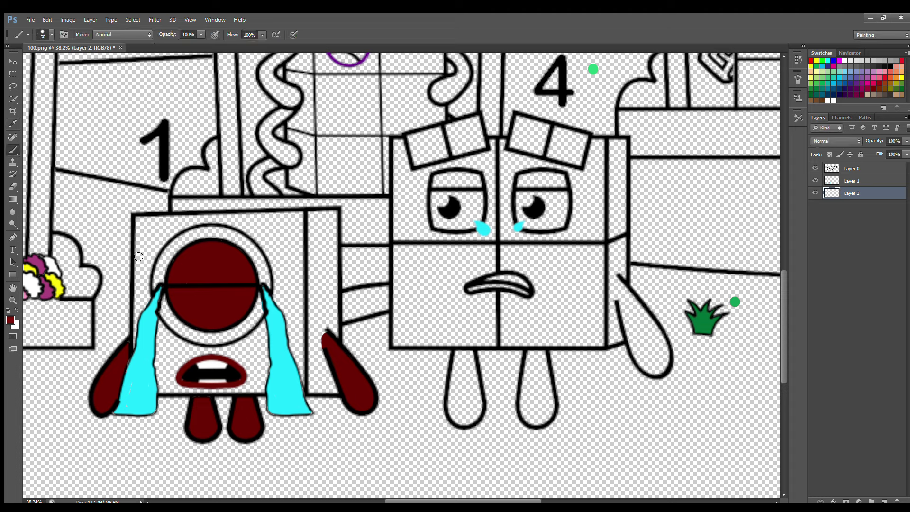
mouse_move(165, 275)
left_mouse_down()
mouse_move(162, 295)
mouse_move(179, 328)
mouse_move(216, 343)
mouse_move(247, 332)
mouse_move(268, 289)
mouse_move(259, 255)
mouse_move(225, 237)
mouse_move(198, 239)
mouse_move(175, 257)
mouse_move(165, 278)
left_mouse_up()
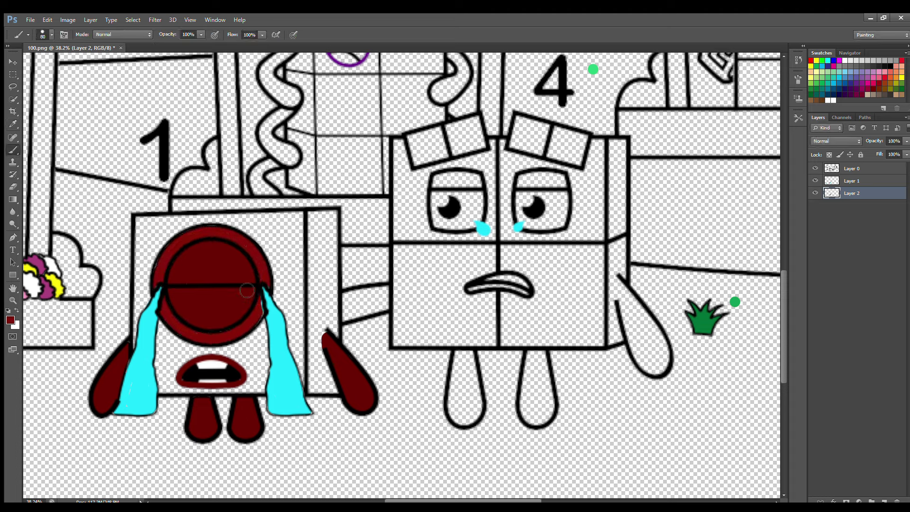
- On separate new layers at the bottom of the stack, paint the one-block character's front face bright red and its side face darker red
left_click(871, 501)
key("ctrl+z")
left_click(883, 501)
left_click_drag(864, 192, 864, 219)
key("bracketright")
key("bracketright")
key("bracketright")
mouse_move(143, 223)
left_mouse_down()
mouse_move(156, 364)
mouse_move(184, 394)
mouse_move(268, 393)
mouse_move(305, 380)
mouse_move(303, 229)
mouse_move(210, 231)
mouse_move(164, 244)
mouse_move(276, 250)
mouse_move(280, 268)
mouse_move(175, 328)
mouse_move(257, 369)
left_mouse_up()
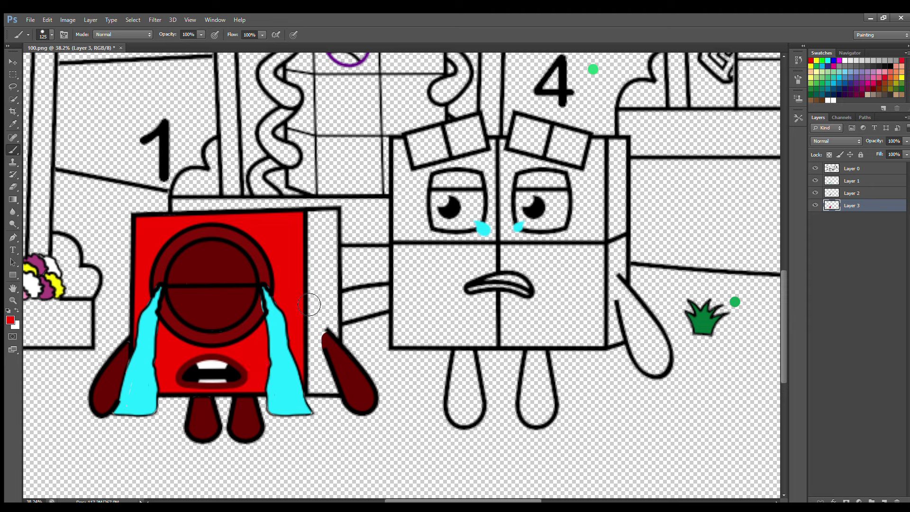
key("ctrl+shift+alt+n")
mouse_move(315, 219)
left_mouse_down()
mouse_move(334, 257)
mouse_move(342, 392)
mouse_move(318, 276)
left_mouse_up()
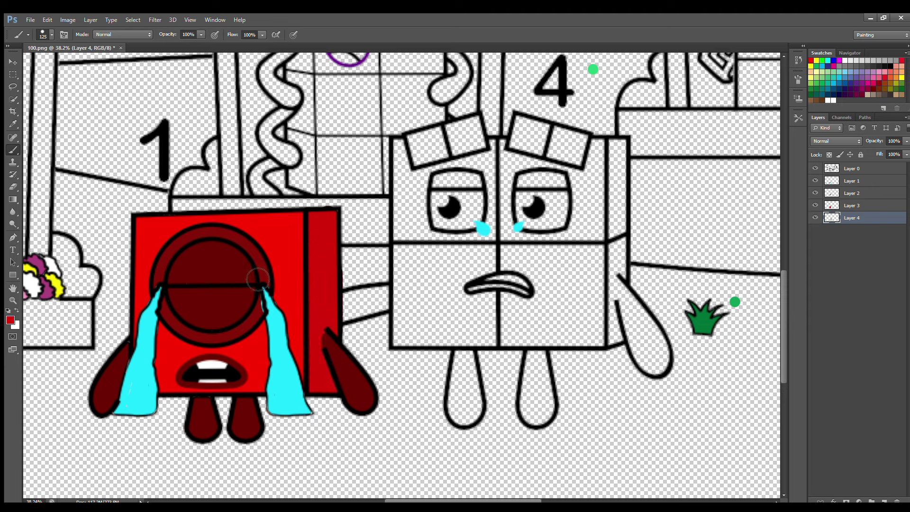
- On Layer 1 with a 70 px brush, paint the four-block character's mouth interior and eye whites white
left_click(853, 181)
key("bracketleft")
key("bracketleft")
key("bracketleft")
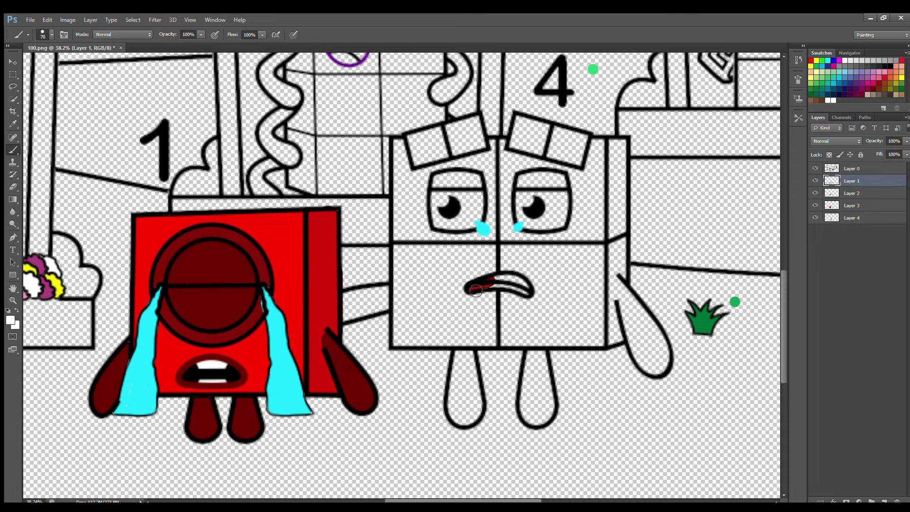
left_click_drag(476, 290, 520, 286)
mouse_move(519, 196)
left_mouse_down()
mouse_move(531, 227)
mouse_move(566, 222)
mouse_move(554, 199)
mouse_move(544, 220)
left_mouse_up()
mouse_move(448, 202)
left_mouse_down()
mouse_move(440, 206)
mouse_move(464, 227)
mouse_move(453, 198)
mouse_move(474, 215)
left_mouse_up()
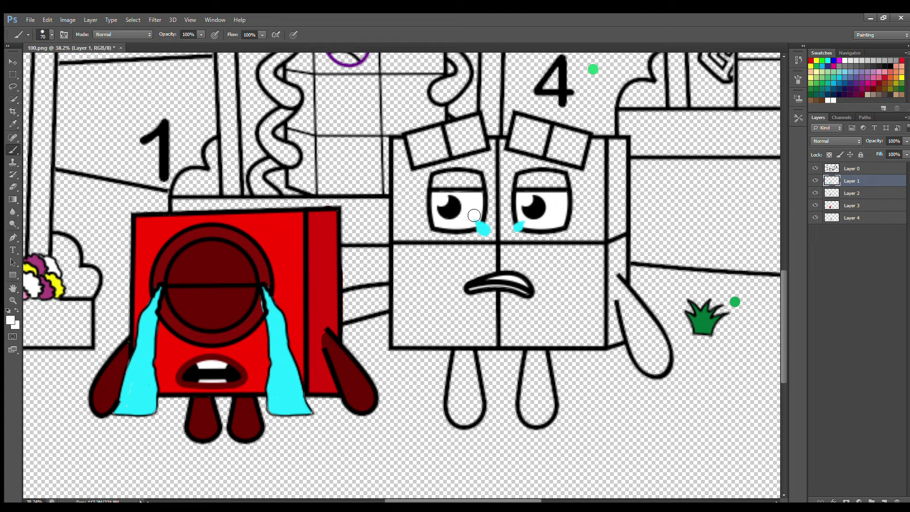
- Paint the four-block character's legs and both arms with the dark green sampled from the artwork
key("i")
key("b")
mouse_move(460, 355)
left_mouse_down()
mouse_move(450, 398)
mouse_move(477, 386)
mouse_move(463, 406)
left_mouse_up()
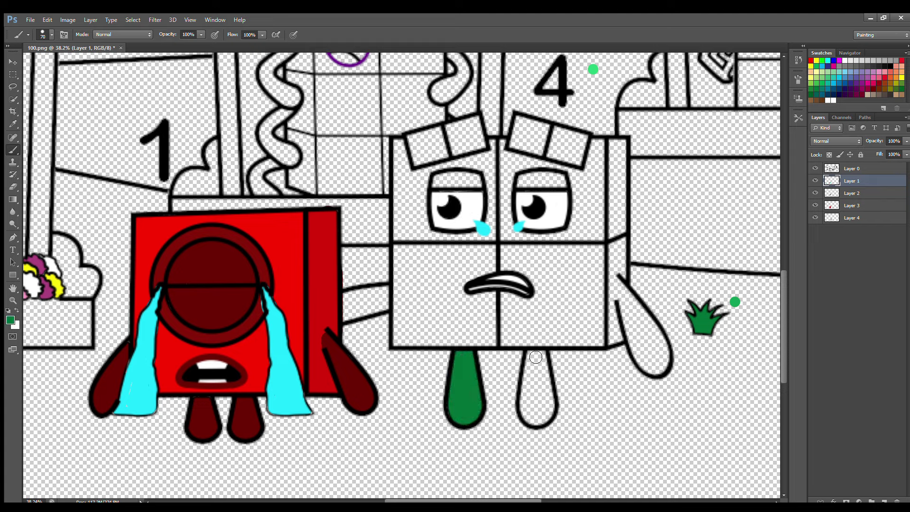
mouse_move(535, 356)
left_mouse_down()
mouse_move(527, 412)
mouse_move(546, 420)
mouse_move(545, 359)
mouse_move(536, 408)
left_mouse_up()
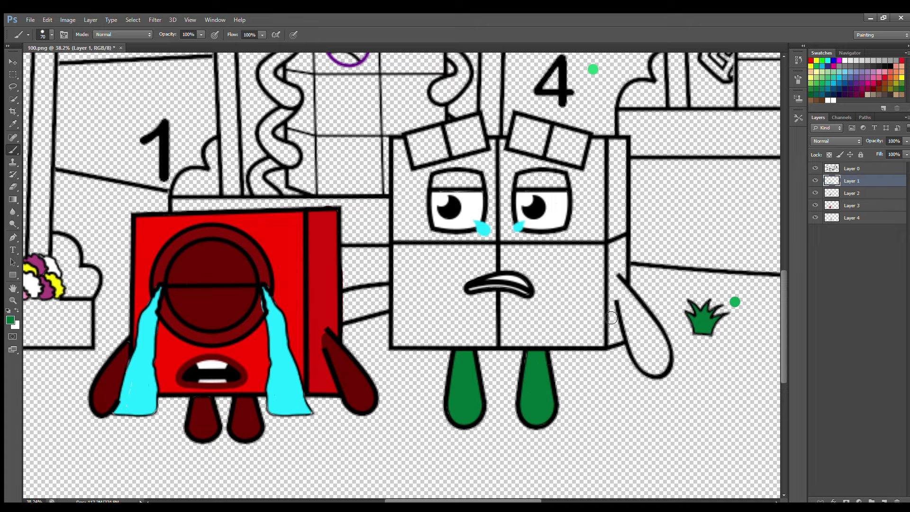
mouse_move(623, 286)
left_mouse_down()
mouse_move(635, 345)
mouse_move(661, 367)
mouse_move(630, 293)
mouse_move(647, 353)
left_mouse_up()
mouse_move(351, 296)
left_mouse_down()
mouse_move(389, 299)
mouse_move(349, 322)
mouse_move(379, 310)
left_mouse_up()
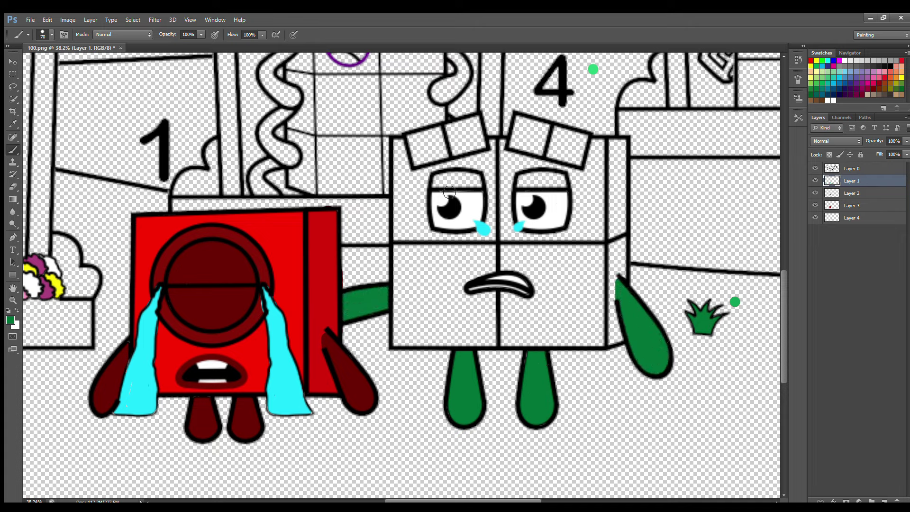
- Paint the four-block character's upper eyelids and both blocky eyebrows dark green
left_click_drag(445, 187, 566, 179)
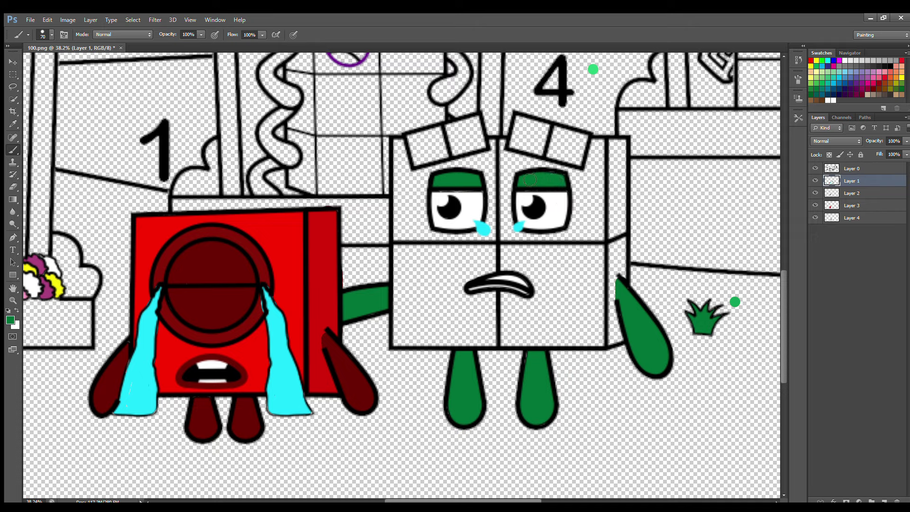
mouse_move(521, 117)
left_mouse_down()
mouse_move(516, 147)
mouse_move(581, 156)
mouse_move(586, 140)
mouse_move(535, 127)
mouse_move(532, 141)
mouse_move(572, 145)
left_mouse_up()
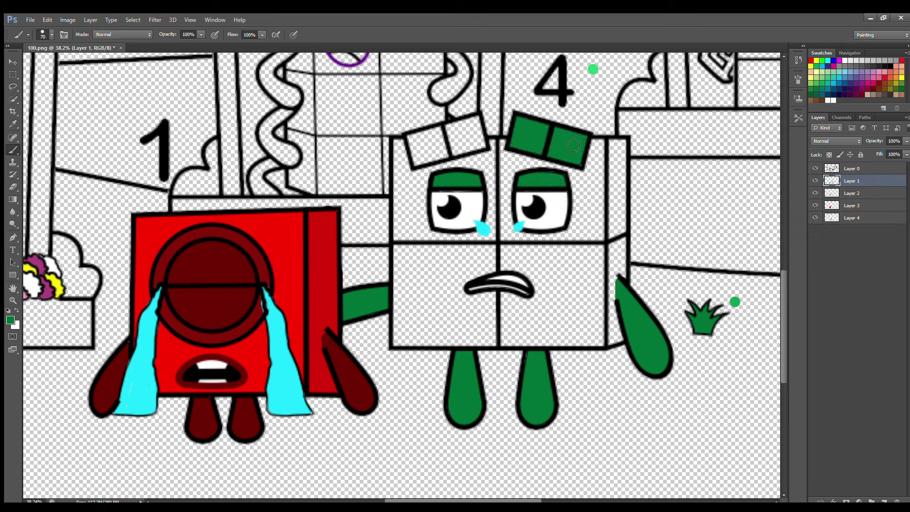
mouse_move(417, 150)
left_mouse_down()
mouse_move(462, 153)
mouse_move(480, 134)
mouse_move(427, 139)
mouse_move(469, 144)
left_mouse_up()
- On Layer 2, paint the four-block character's front and side faces bright green with an enlarged brush
left_click(855, 193)
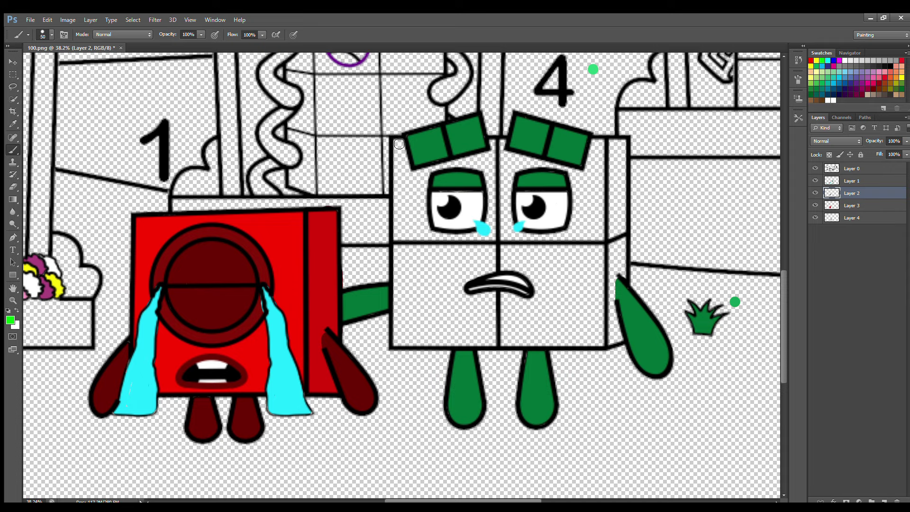
key("bracketright")
key("bracketright")
key("bracketright")
mouse_move(399, 143)
left_mouse_down()
mouse_move(403, 344)
mouse_move(485, 349)
mouse_move(593, 343)
mouse_move(604, 303)
mouse_move(602, 155)
mouse_move(489, 150)
mouse_move(450, 183)
mouse_move(559, 173)
mouse_move(466, 187)
mouse_move(529, 205)
mouse_move(461, 220)
mouse_move(580, 238)
mouse_move(423, 252)
mouse_move(591, 267)
mouse_move(422, 302)
mouse_move(594, 318)
mouse_move(422, 333)
mouse_move(592, 332)
left_mouse_up()
key("bracketright")
key("bracketright")
key("bracketright")
key("bracketright")
key("e")
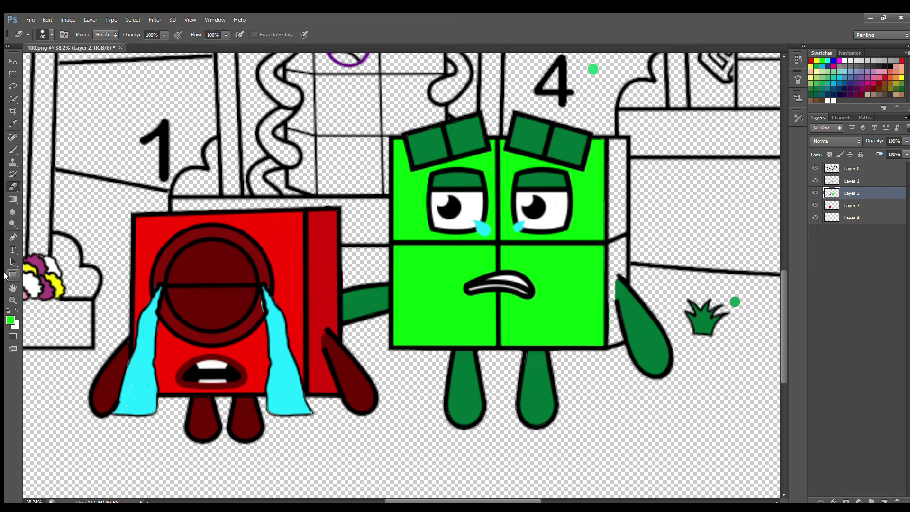
left_click(6, 150)
mouse_move(616, 141)
left_mouse_down()
mouse_move(616, 342)
mouse_move(622, 154)
left_mouse_up()
- On Layer 1, paint the three-block character's arms and crown with the red sampled from its buttons
scroll(780, 303, "up", 4)
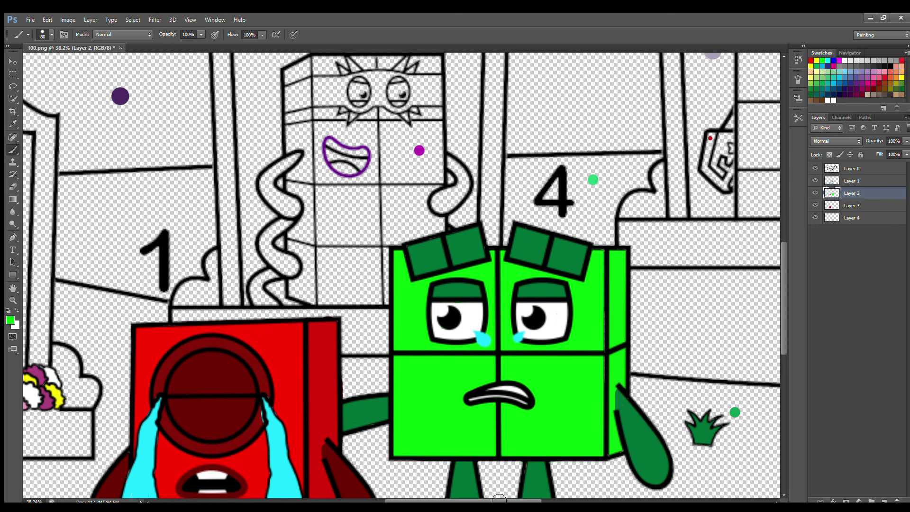
scroll(781, 312, "left", 10)
scroll(783, 332, "up", 1)
key("alt+bracketright")
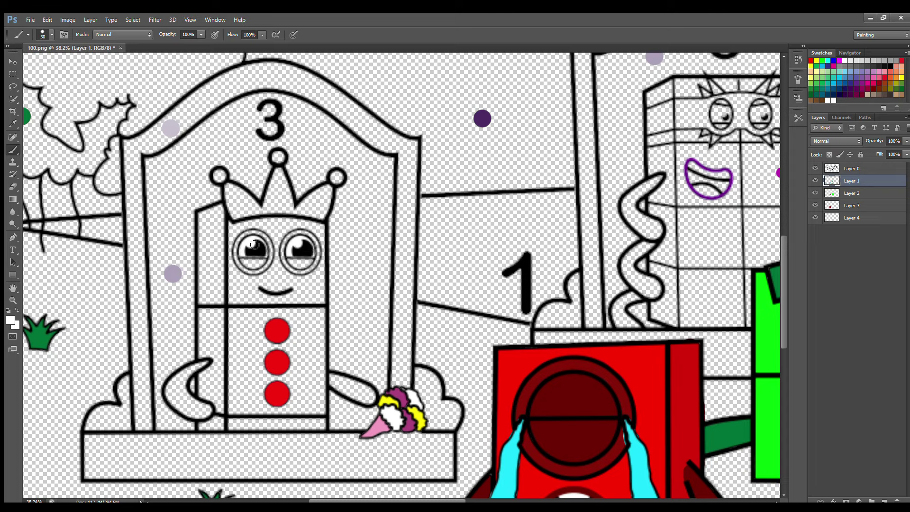
left_click(277, 330, "alt")
key("bracketright")
mouse_move(334, 378)
left_mouse_down()
mouse_move(369, 400)
mouse_move(333, 383)
left_mouse_up()
mouse_move(198, 369)
left_mouse_down()
mouse_move(174, 384)
mouse_move(178, 405)
mouse_move(205, 417)
mouse_move(187, 378)
mouse_move(196, 410)
left_mouse_up()
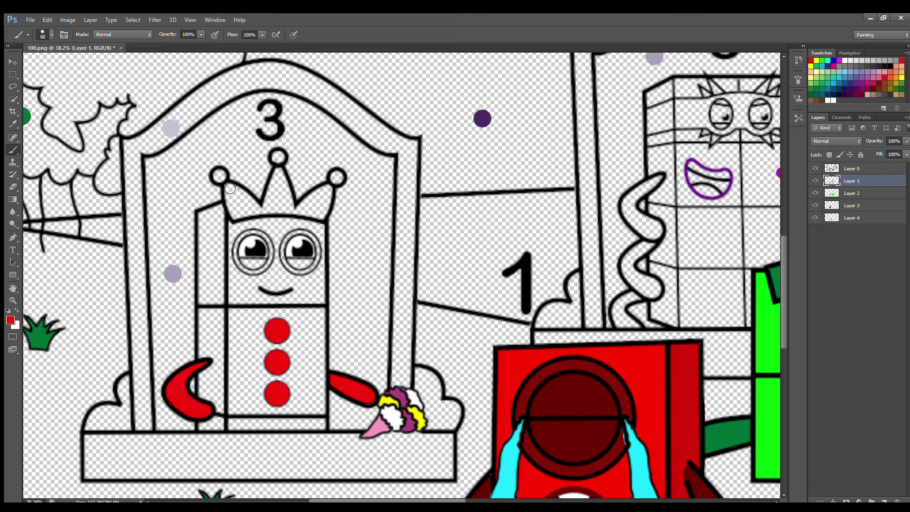
mouse_move(230, 188)
left_mouse_down()
mouse_move(236, 214)
mouse_move(327, 213)
mouse_move(314, 200)
left_mouse_up()
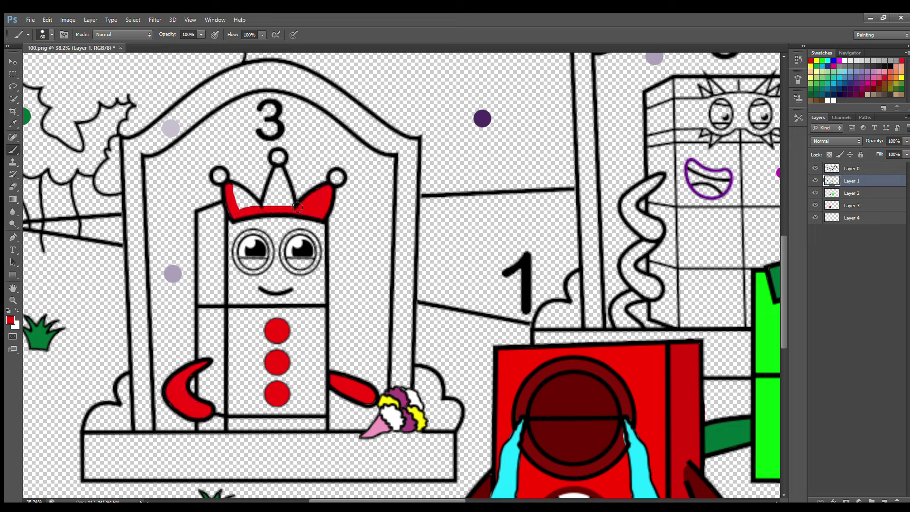
mouse_move(280, 174)
left_mouse_down()
mouse_move(285, 207)
mouse_move(242, 207)
left_mouse_up()
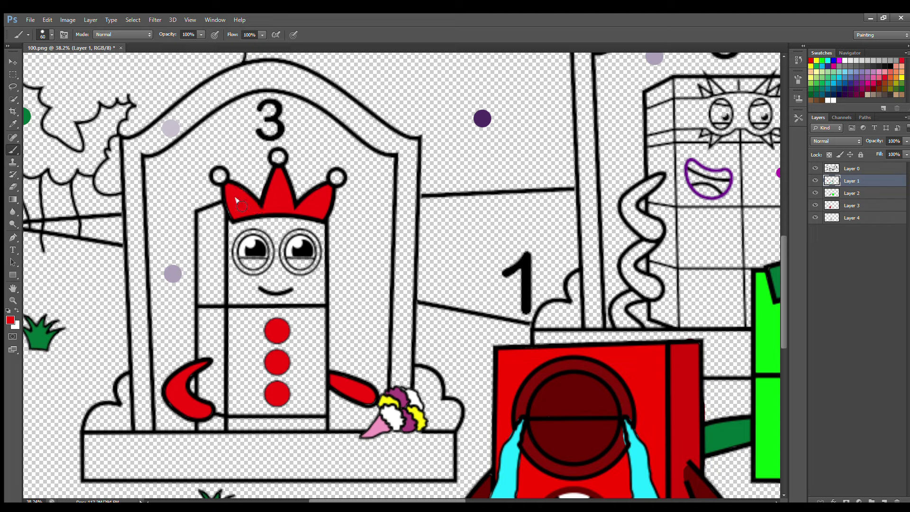
- On Layer 2, paint the three-block character's eye rings and lower eyelids light orange
left_click(852, 193)
left_click(894, 80)
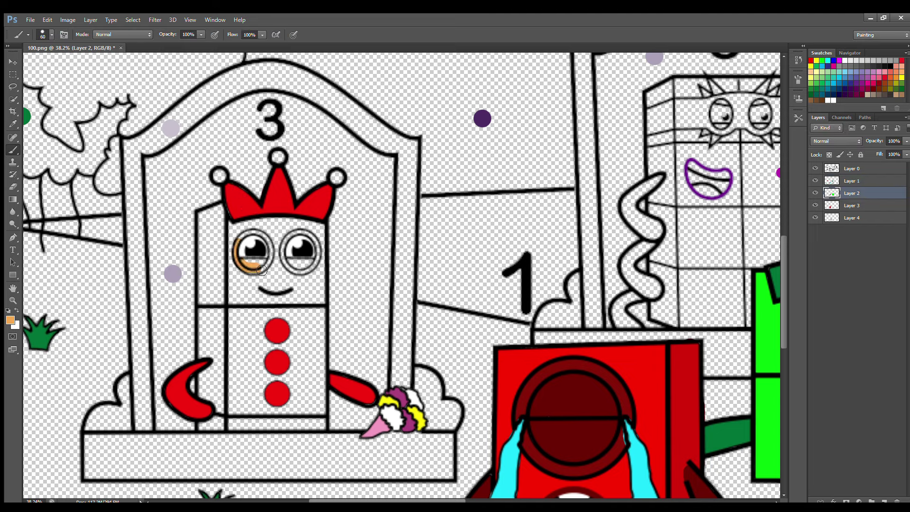
mouse_move(262, 270)
left_mouse_down()
mouse_move(272, 255)
mouse_move(262, 238)
left_mouse_up()
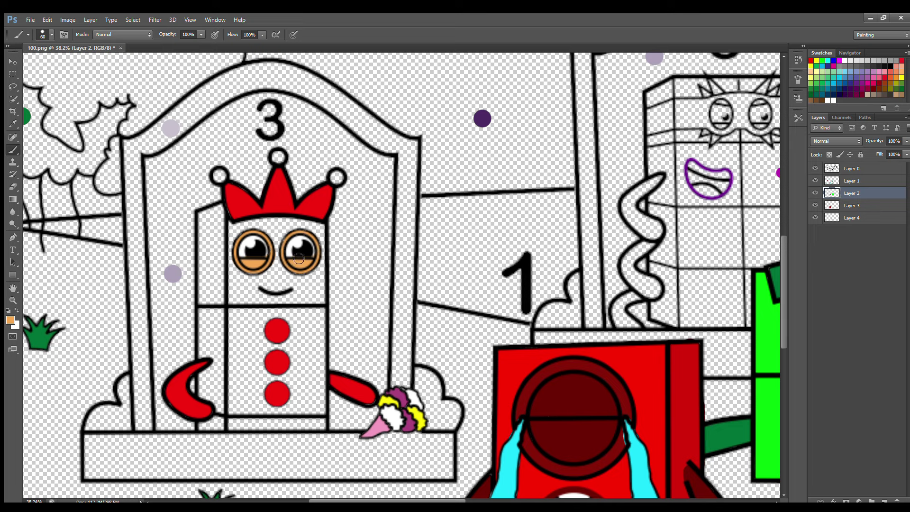
- On Layer 3, paint the crown's three balls and the front of the three-block character's body yellow
left_click(856, 206)
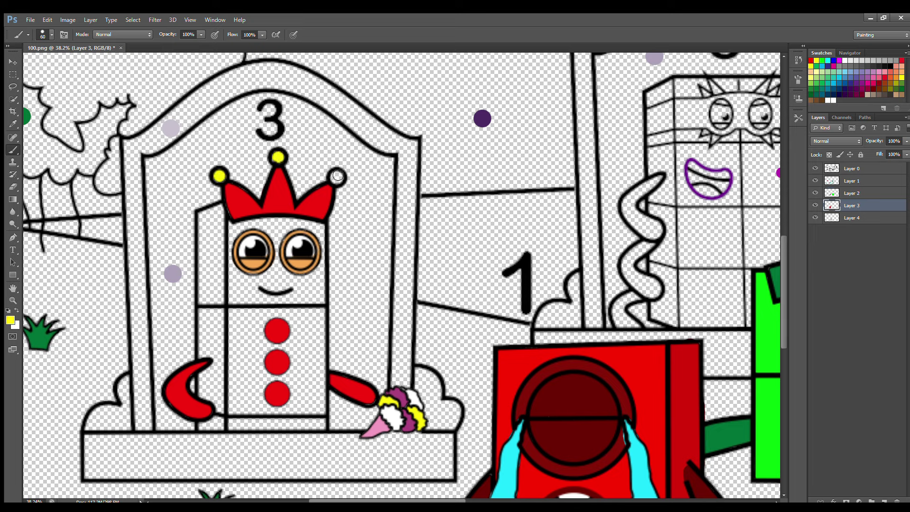
mouse_move(240, 224)
left_mouse_down()
mouse_move(237, 426)
mouse_move(300, 431)
mouse_move(325, 400)
mouse_move(324, 248)
mouse_move(263, 226)
mouse_move(252, 249)
mouse_move(315, 280)
mouse_move(313, 397)
mouse_move(250, 396)
mouse_move(279, 290)
mouse_move(267, 343)
mouse_move(302, 283)
mouse_move(298, 305)
left_mouse_up()
key("bracketright")
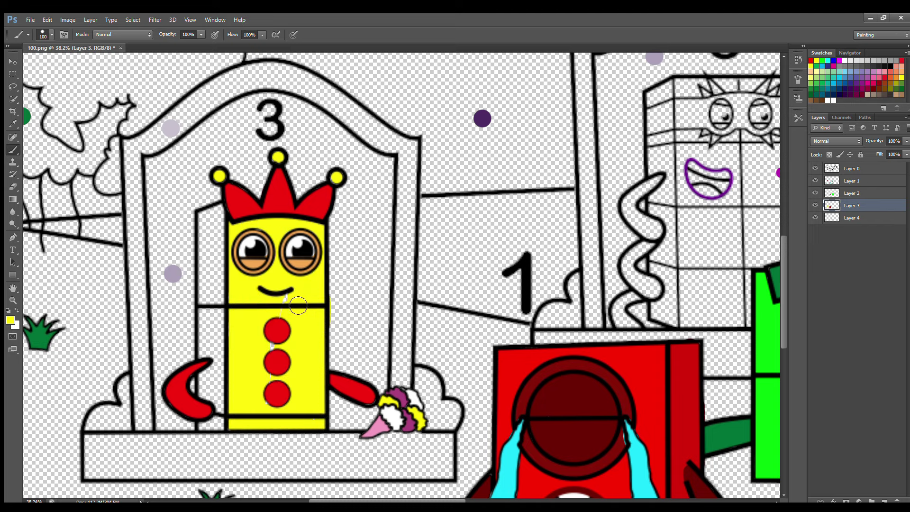
key("e")
- On Layer 4, paint the side of the three-block character's body a darker yellow
left_click(853, 217)
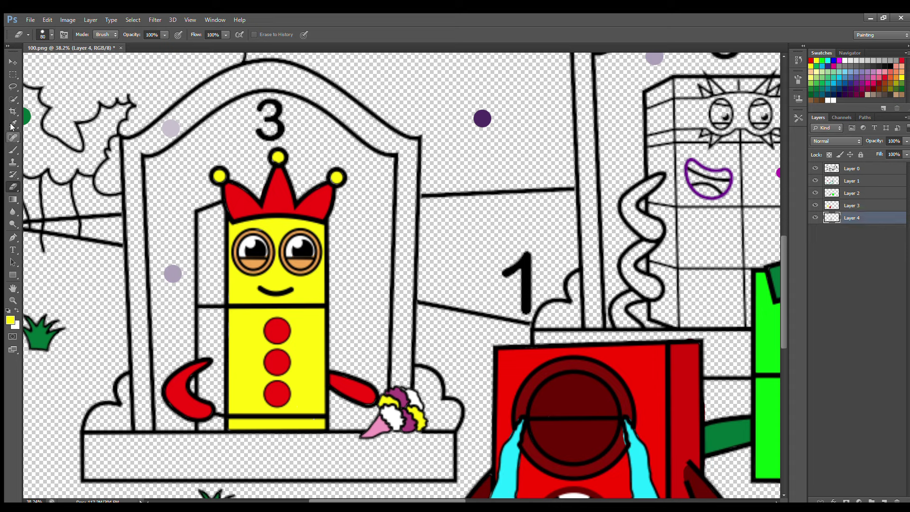
key("b")
mouse_move(201, 220)
left_mouse_down()
mouse_move(226, 218)
mouse_move(211, 240)
mouse_move(210, 432)
mouse_move(224, 429)
mouse_move(227, 228)
left_mouse_up()
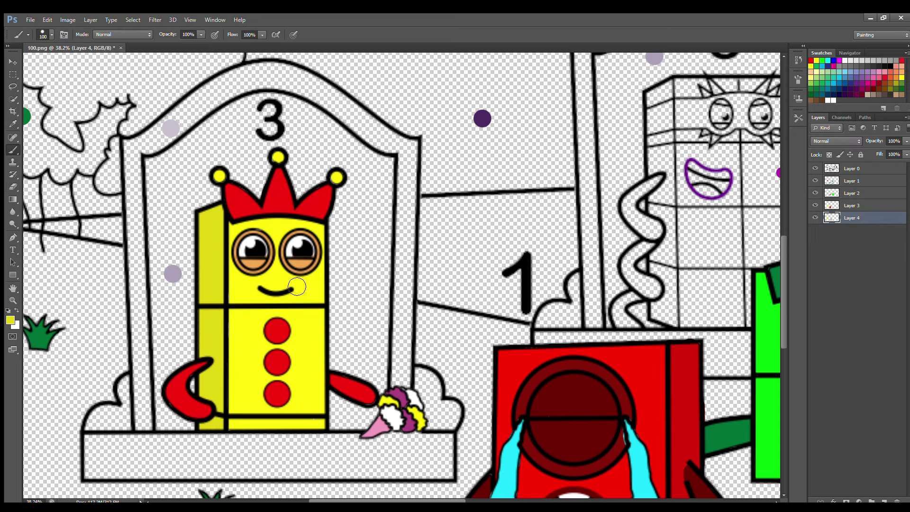
- On a new bottom layer, fill the throne's inner back panel with the greyish purple sampled from the dot beside the character
left_click(884, 499)
left_click_drag(867, 218, 867, 237)
key("i")
left_click(173, 273)
key("b")
mouse_move(166, 424)
left_mouse_down()
mouse_move(350, 429)
mouse_move(383, 369)
mouse_move(389, 161)
mouse_move(388, 239)
left_mouse_up()
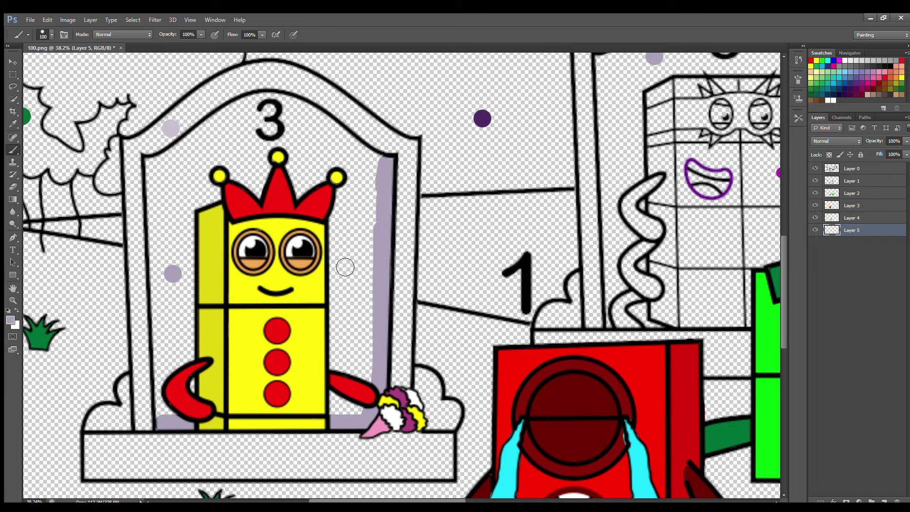
mouse_move(386, 166)
left_mouse_down()
mouse_move(284, 107)
mouse_move(254, 107)
mouse_move(169, 167)
mouse_move(155, 166)
mouse_move(163, 429)
left_mouse_up()
key("bracketleft")
key("bracketleft")
key("bracketright")
key("bracketright")
key("bracketright")
key("bracketright")
key("bracketright")
mouse_move(178, 368)
left_mouse_down()
mouse_move(181, 210)
mouse_move(251, 140)
mouse_move(352, 171)
mouse_move(372, 312)
mouse_move(367, 413)
mouse_move(356, 209)
mouse_move(216, 190)
mouse_move(243, 194)
mouse_move(213, 345)
mouse_move(218, 324)
left_mouse_up()
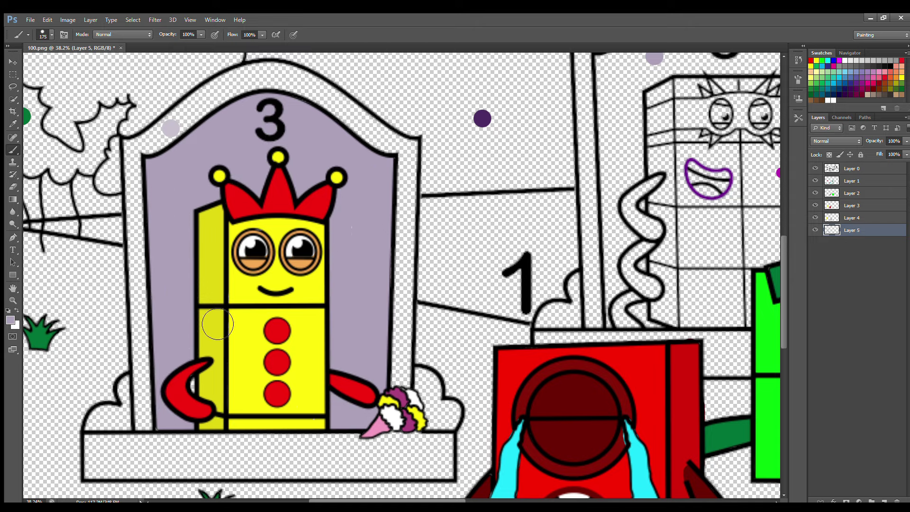
- Paint the scalloped shapes on both sides of the throne dark red with an 80 px brush
left_click(855, 96)
key("bracketleft")
key("bracketleft")
key("bracketleft")
key("bracketleft")
key("bracketleft")
mouse_move(418, 370)
left_mouse_down()
mouse_move(457, 424)
mouse_move(454, 413)
left_mouse_up()
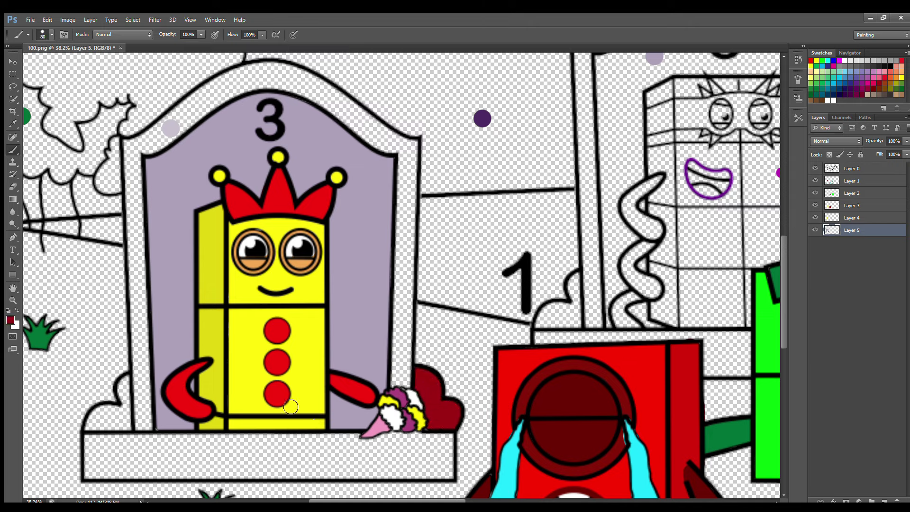
mouse_move(127, 385)
left_mouse_down()
mouse_move(122, 412)
mouse_move(97, 425)
mouse_move(128, 413)
left_mouse_up()
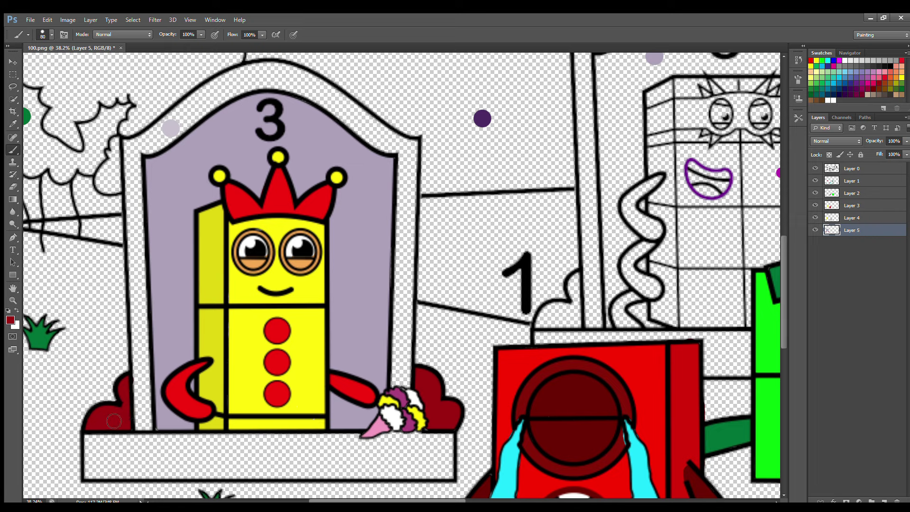
- On a new bottom layer, paint the throne's outer frame and base with the light greyish lavender sampled from the dot on the frame
left_click(884, 500)
left_click_drag(853, 230, 853, 246)
left_click(171, 128, "alt")
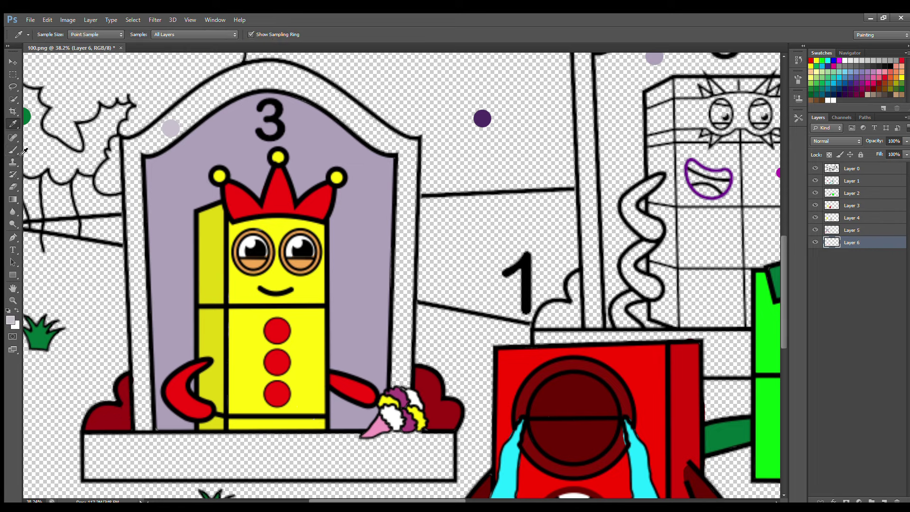
mouse_move(93, 438)
left_mouse_down()
mouse_move(93, 476)
mouse_move(451, 478)
mouse_move(447, 440)
mouse_move(393, 439)
mouse_move(410, 339)
mouse_move(417, 148)
mouse_move(310, 81)
mouse_move(265, 70)
mouse_move(193, 104)
mouse_move(138, 147)
mouse_move(143, 424)
left_mouse_up()
key("bracketright")
key("bracketright")
key("bracketright")
key("bracketright")
mouse_move(111, 460)
left_mouse_down()
mouse_move(301, 452)
mouse_move(240, 465)
mouse_move(166, 352)
mouse_move(240, 90)
mouse_move(405, 229)
mouse_move(401, 377)
left_mouse_up()
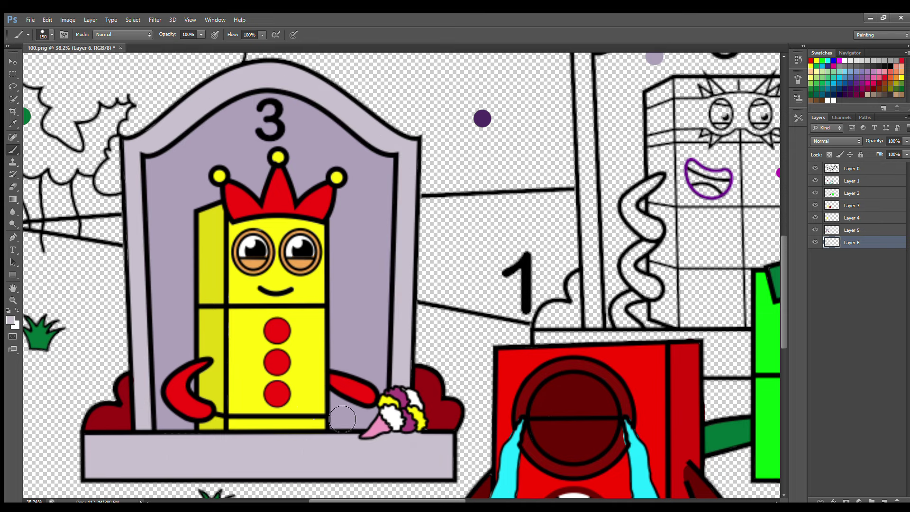
- On Layer 1, paint the eyes and teeth of the eight-block character white
left_click_drag(368, 500, 424, 500)
left_click_drag(783, 328, 786, 301)
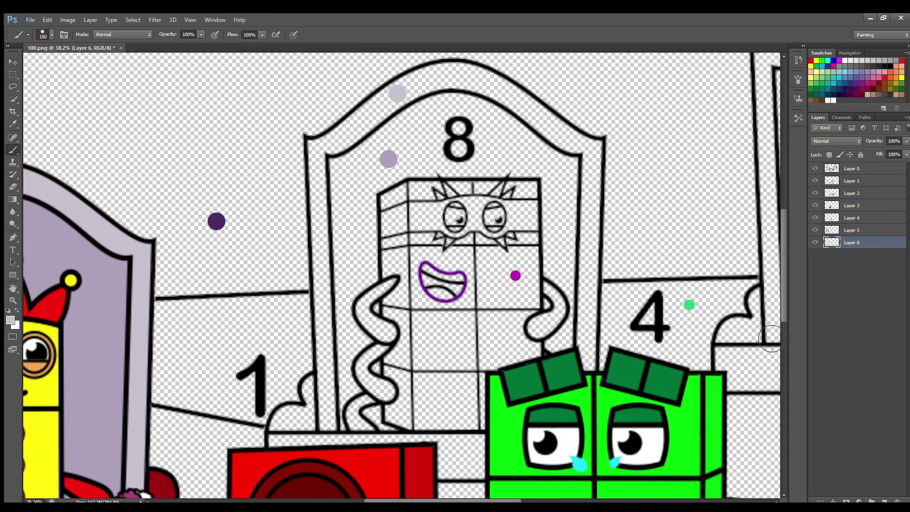
left_click(859, 181)
left_click(845, 61)
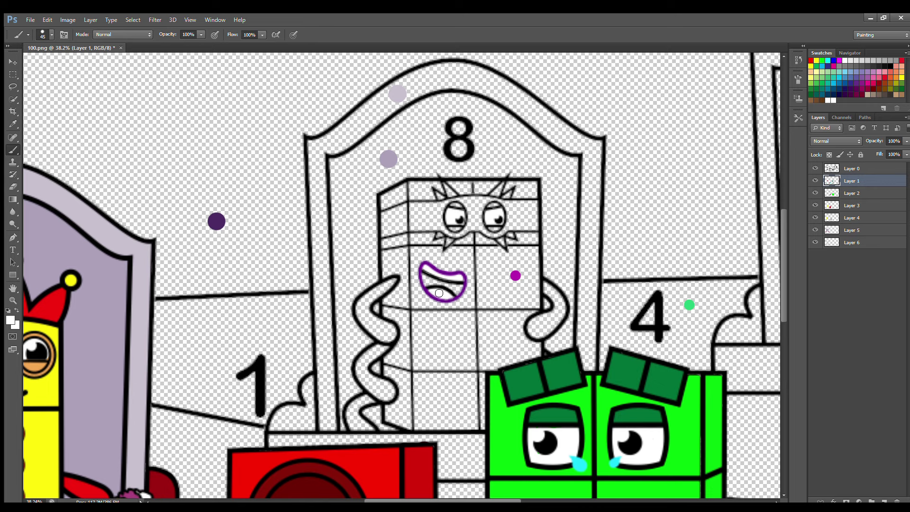
- Paint both wavy arms of the eight-block character bright green, sampled from the four-block character's body, with a 60 px brush
left_click(11, 124)
left_click(503, 417)
left_click(13, 150)
mouse_move(395, 280)
left_mouse_down()
mouse_move(391, 334)
mouse_move(384, 293)
left_mouse_up()
mouse_move(391, 337)
left_mouse_down()
mouse_move(363, 366)
mouse_move(394, 392)
mouse_move(354, 408)
mouse_move(357, 414)
left_mouse_up()
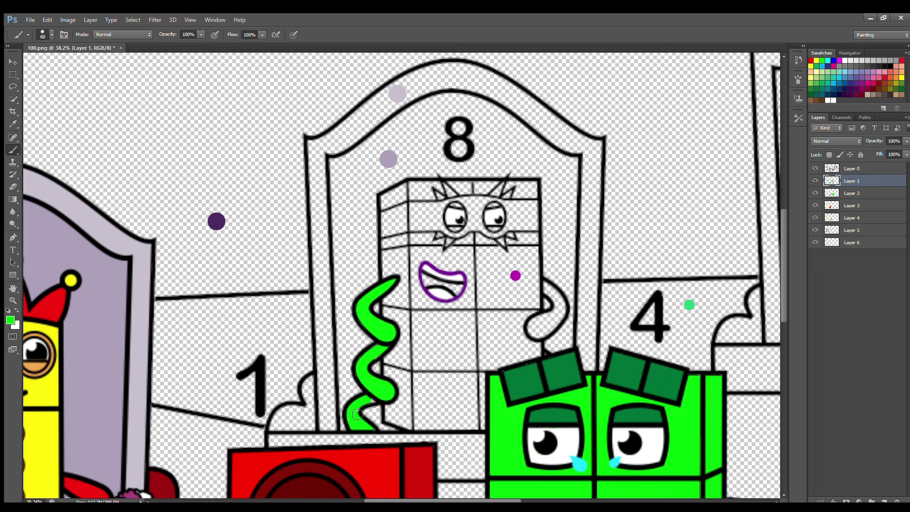
mouse_move(547, 285)
left_mouse_down()
mouse_move(540, 327)
mouse_move(559, 300)
left_mouse_up()
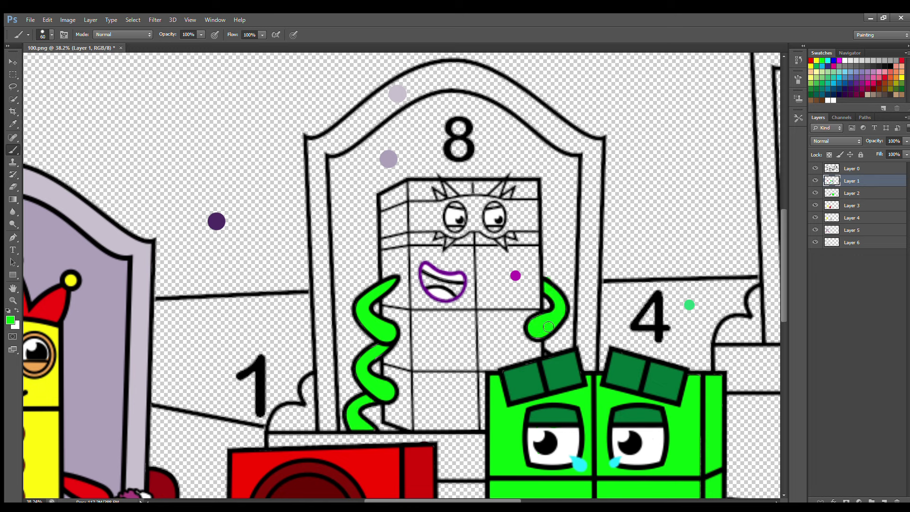
- Paint the spikes and lids around the eight-block character's eyes with the purple sampled from its mouth outline, using a 25 px brush
left_click(13, 124)
left_click(419, 271)
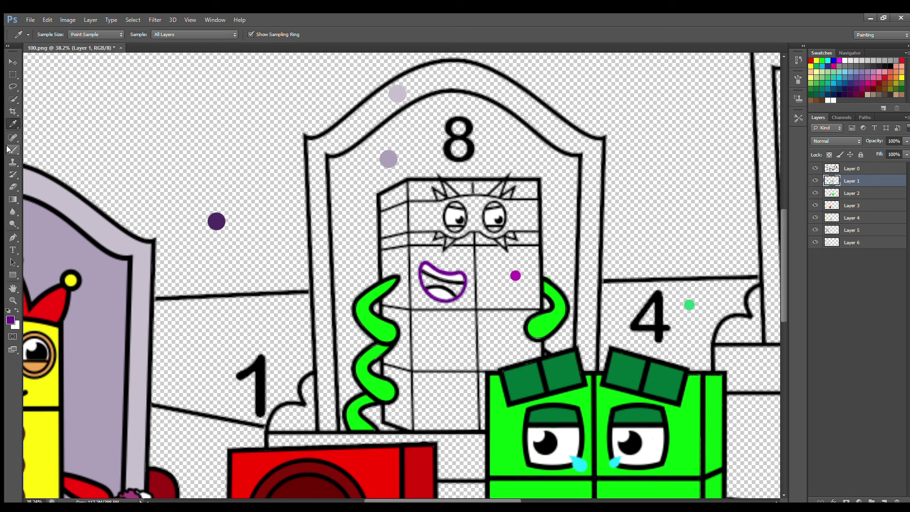
left_click(13, 150)
key("bracketleft")
key("bracketleft")
key("bracketleft")
key("bracketleft")
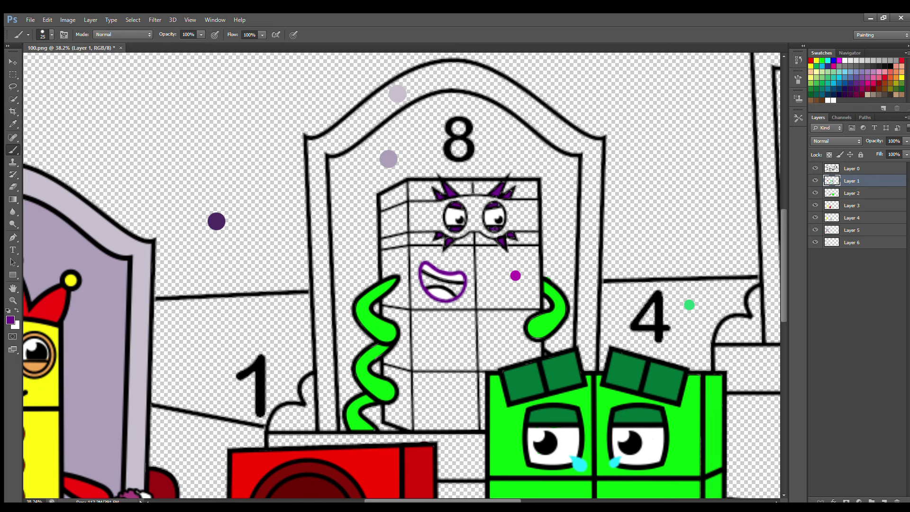
- On Layer 2, paint the eight-block character's eye band bright green, sampled from its arm
left_click(840, 193)
left_click(372, 298, "alt")
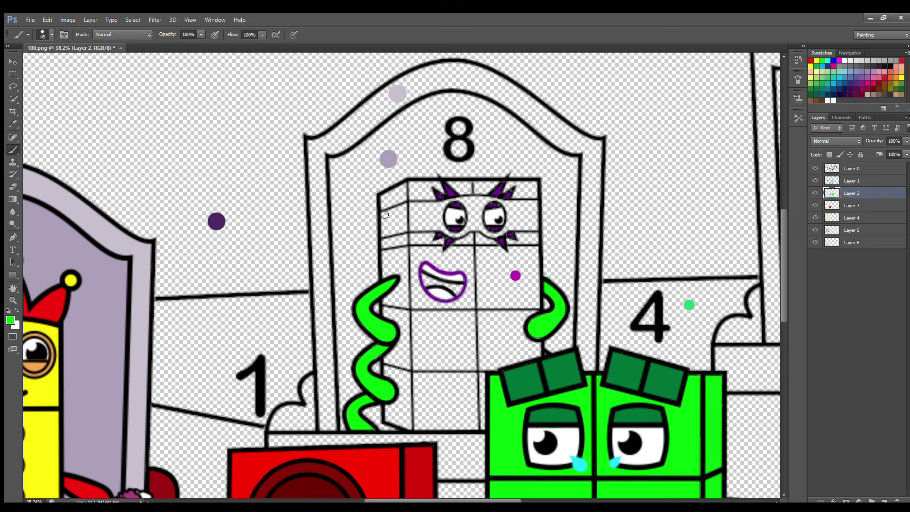
mouse_move(384, 214)
left_mouse_down()
mouse_move(413, 231)
mouse_move(532, 230)
mouse_move(447, 201)
mouse_move(392, 213)
mouse_move(533, 220)
mouse_move(386, 227)
left_mouse_up()
- Fill the inside of the eight-block character's mouth with black
key("i")
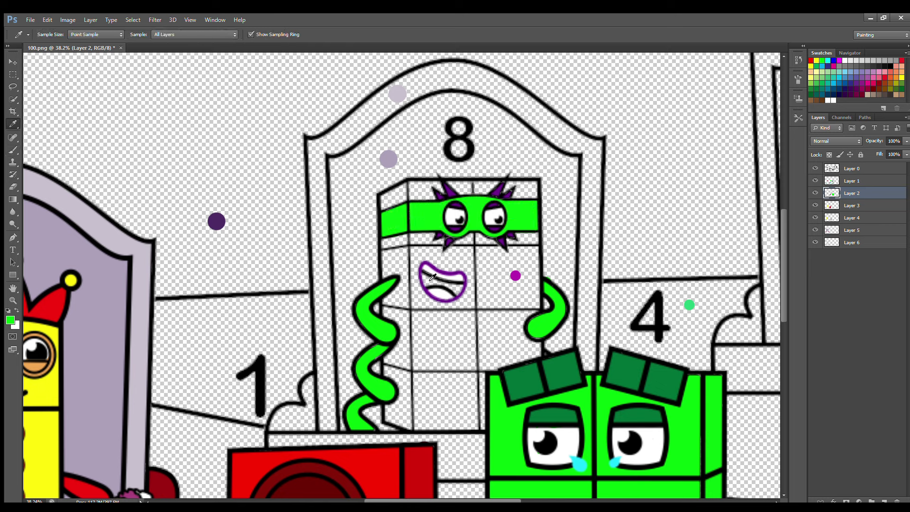
left_click(13, 150)
mouse_move(423, 268)
left_mouse_down()
mouse_move(428, 286)
mouse_move(456, 295)
left_mouse_up()
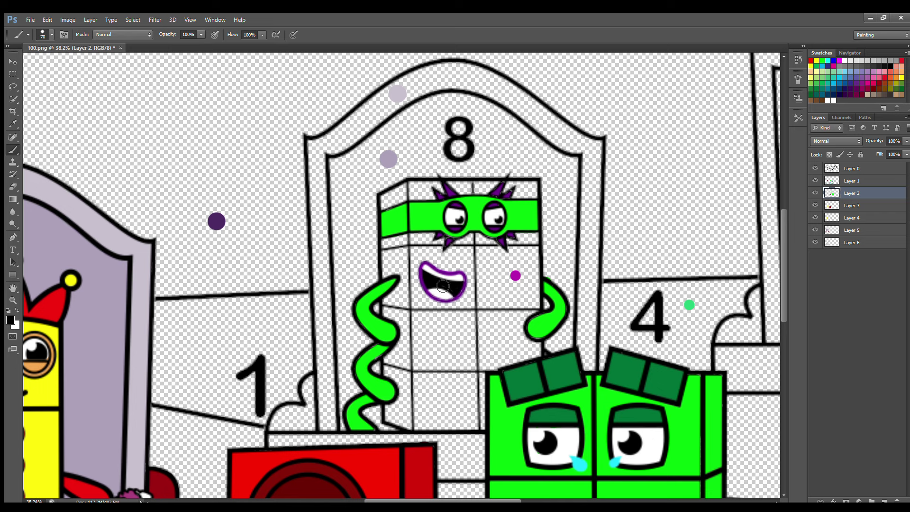
- Paint the front of the eight-block character's body with the magenta sampled from its dot on Layer 3, and its side a darker magenta
left_click(857, 207)
left_click(515, 276, "alt")
mouse_move(413, 184)
left_mouse_down()
mouse_move(421, 427)
mouse_move(478, 426)
mouse_move(517, 361)
mouse_move(537, 279)
mouse_move(534, 188)
mouse_move(428, 188)
mouse_move(529, 351)
left_mouse_up()
key("]")
key("]")
mouse_move(433, 375)
left_mouse_down()
mouse_move(433, 240)
mouse_move(511, 246)
mouse_move(451, 277)
mouse_move(511, 269)
mouse_move(454, 310)
mouse_move(467, 372)
mouse_move(474, 343)
mouse_move(466, 310)
left_mouse_up()
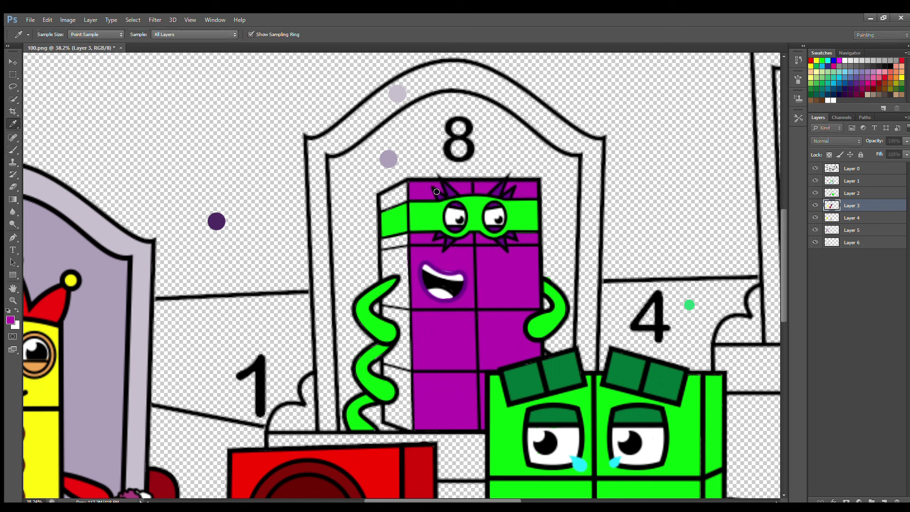
key("alt+bracketleft")
mouse_move(391, 187)
left_mouse_down()
mouse_move(414, 247)
mouse_move(400, 374)
mouse_move(408, 424)
left_mouse_up()
- On Layer 5, fill the number 8 throne's inner panel with greyish purple and paint the scalloped shape beside it dark red
left_click(851, 231)
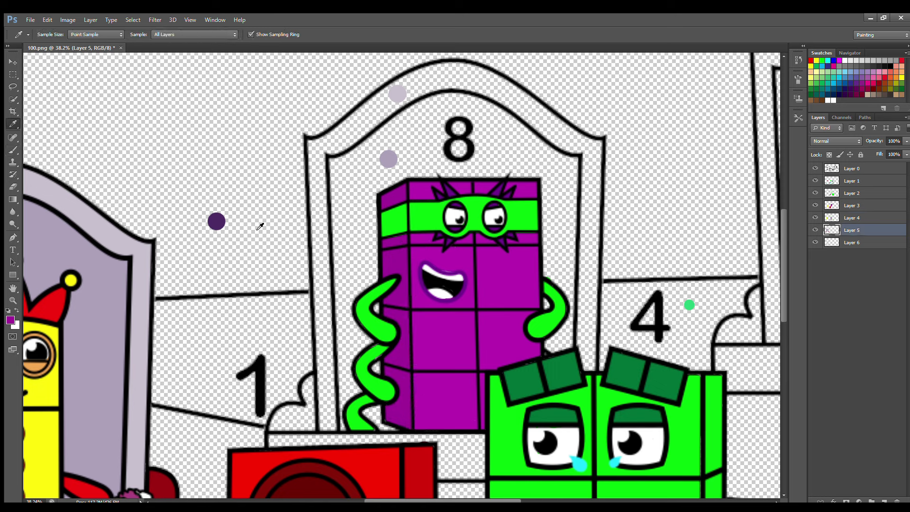
left_click(72, 191, "alt")
mouse_move(339, 163)
left_mouse_down()
mouse_move(349, 403)
mouse_move(399, 429)
mouse_move(562, 343)
mouse_move(572, 164)
mouse_move(486, 108)
mouse_move(418, 110)
mouse_move(356, 159)
mouse_move(375, 170)
mouse_move(550, 185)
mouse_move(367, 304)
mouse_move(370, 379)
mouse_move(566, 267)
mouse_move(560, 192)
left_mouse_up()
key("bracketright")
key("bracketright")
key("bracketright")
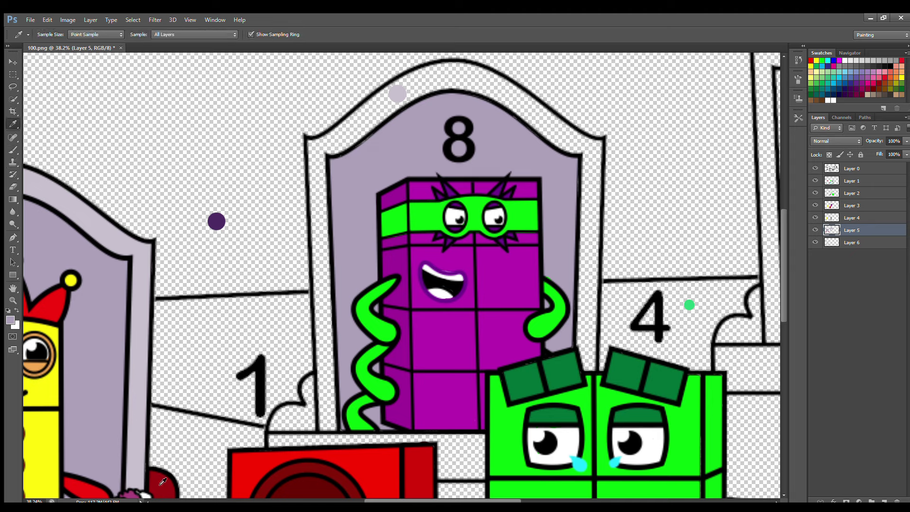
left_click(162, 481, "alt")
mouse_move(311, 388)
left_mouse_down()
mouse_move(310, 416)
mouse_move(277, 427)
mouse_move(289, 410)
mouse_move(323, 438)
mouse_move(475, 477)
mouse_move(452, 463)
left_mouse_up()
- On Layer 6, paint the number 8 throne's base and outer frame with the light lavender sampled from the number 3 throne's frame
left_click(846, 241)
left_click(142, 251, "alt")
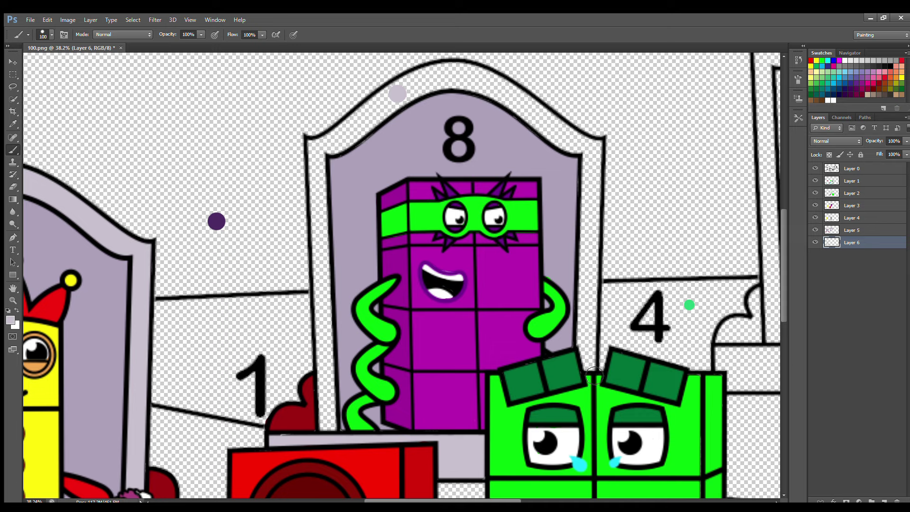
key("bracketright")
mouse_move(594, 377)
left_mouse_down()
mouse_move(604, 157)
mouse_move(542, 118)
mouse_move(518, 120)
mouse_move(516, 97)
mouse_move(465, 79)
mouse_move(413, 93)
mouse_move(333, 153)
mouse_move(325, 175)
mouse_move(334, 326)
mouse_move(367, 431)
left_mouse_up()
mouse_move(359, 156)
left_mouse_down()
mouse_move(524, 129)
mouse_move(563, 314)
left_mouse_up()
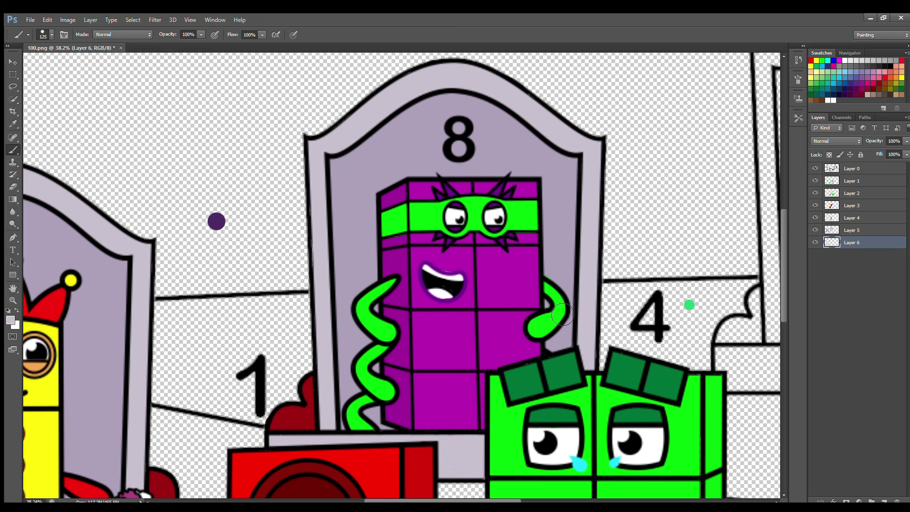
- On Layer 1, paint the ten-block character's star-shaped eyes and the glove details with the red sampled from the dot in the eye
left_click_drag(447, 500, 517, 486)
left_click_drag(784, 309, 786, 286)
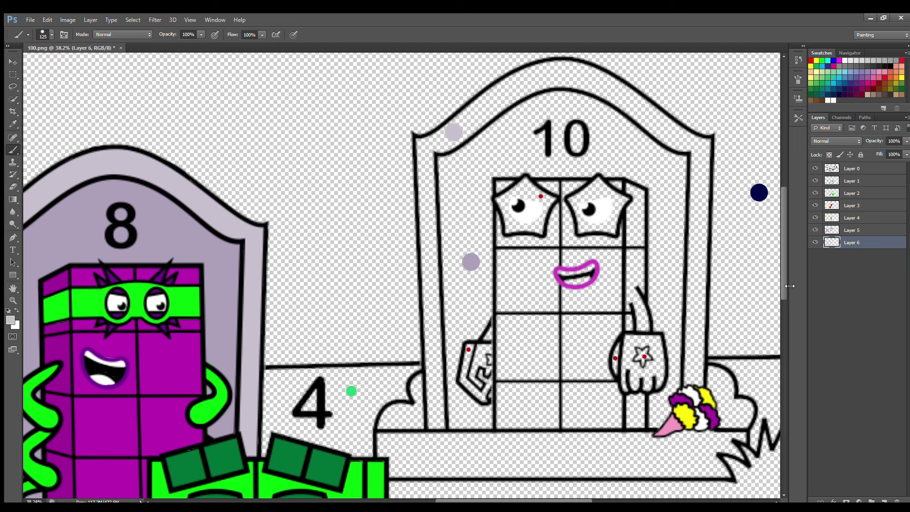
left_click(851, 181)
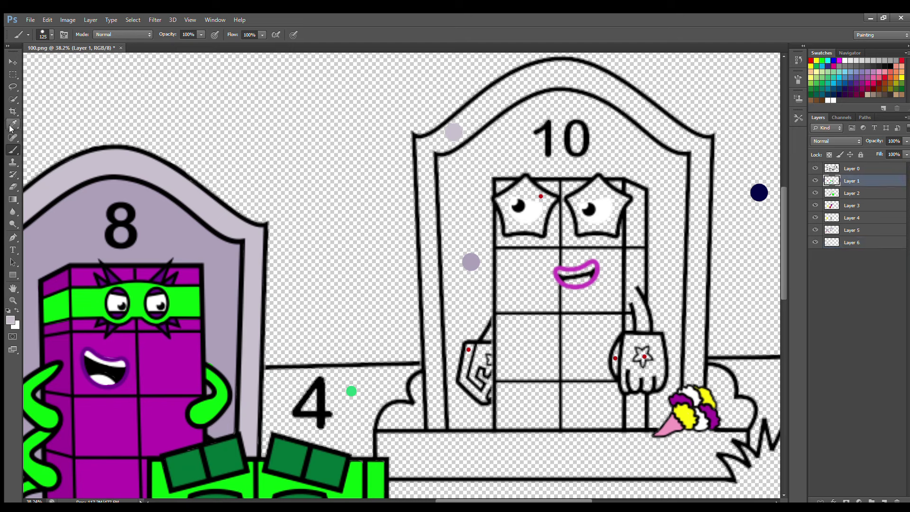
left_click(540, 196, "alt")
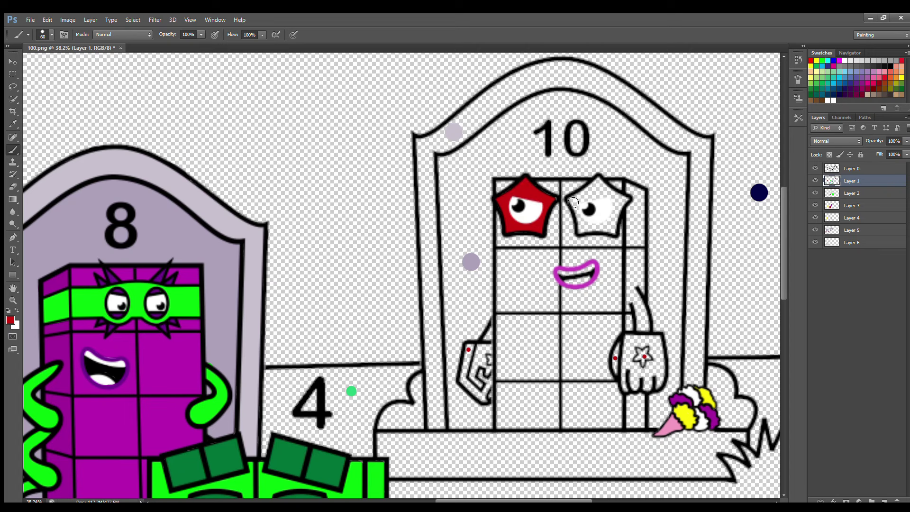
left_click_drag(613, 232, 616, 221)
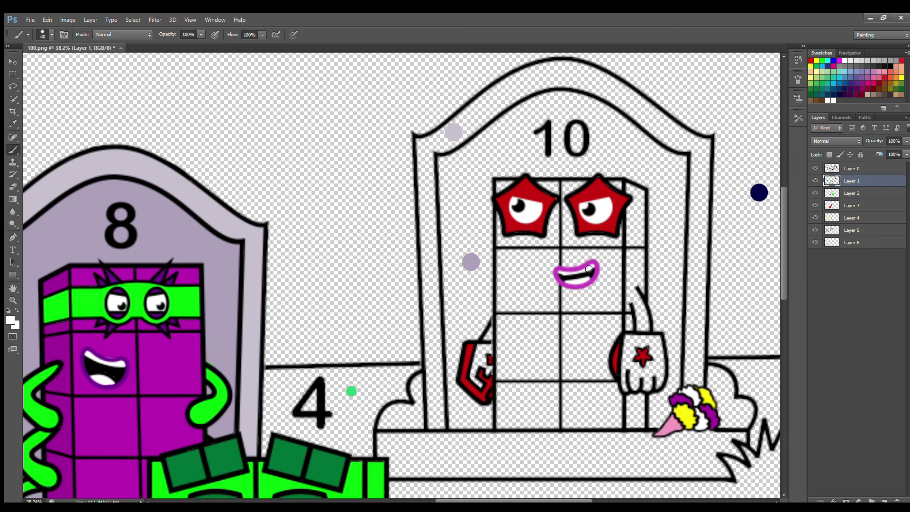
- Paint both arms of the ten-block character dark red with a 40 px brush
key("i")
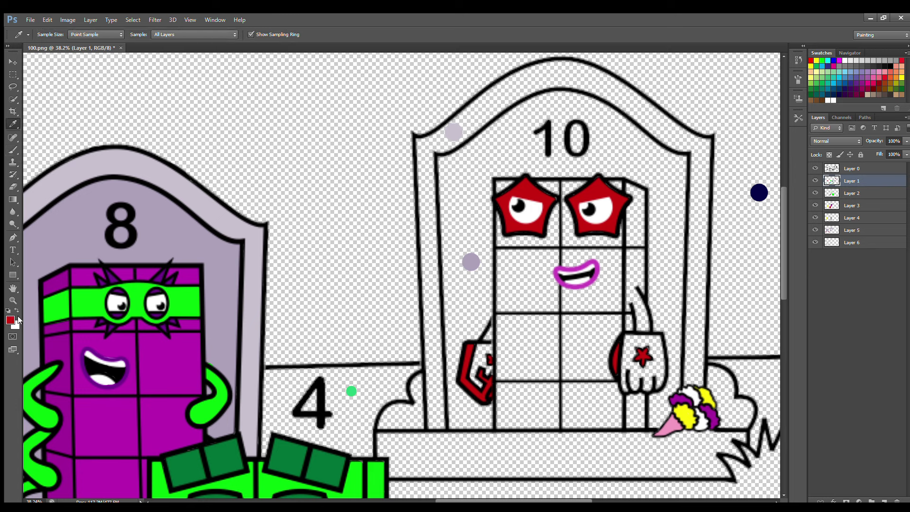
key("b")
left_click(487, 336)
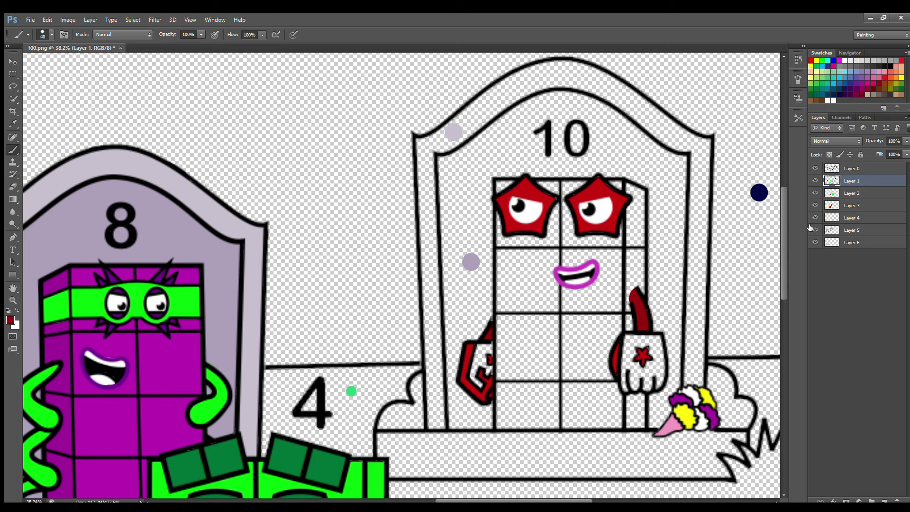
- On Layer 2, paint the ten-block character's gloves and the front of its body white, enlarging the brush to 150 px for the body
left_click(851, 193)
left_click(844, 60)
mouse_move(649, 388)
left_mouse_down()
mouse_move(661, 343)
mouse_move(654, 366)
left_mouse_up()
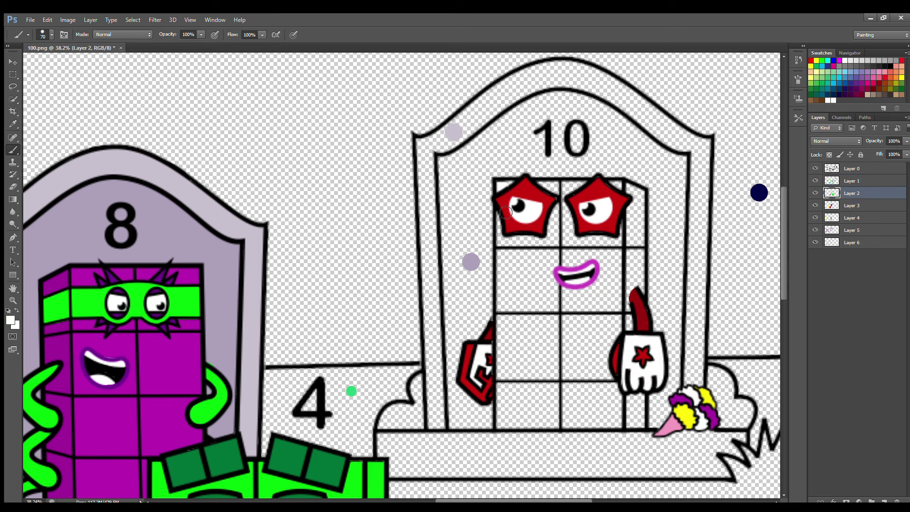
mouse_move(505, 212)
left_mouse_down()
mouse_move(501, 425)
mouse_move(622, 427)
mouse_move(621, 287)
left_mouse_up()
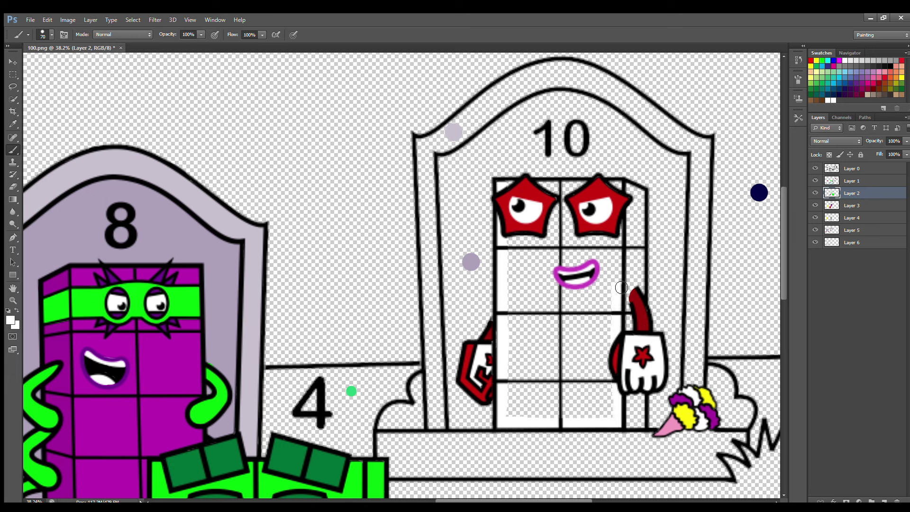
key("bracketright")
key("bracketright")
key("bracketright")
key("bracketright")
key("bracketright")
mouse_move(518, 260)
left_mouse_down()
mouse_move(524, 415)
mouse_move(604, 244)
mouse_move(545, 379)
mouse_move(583, 254)
left_mouse_up()
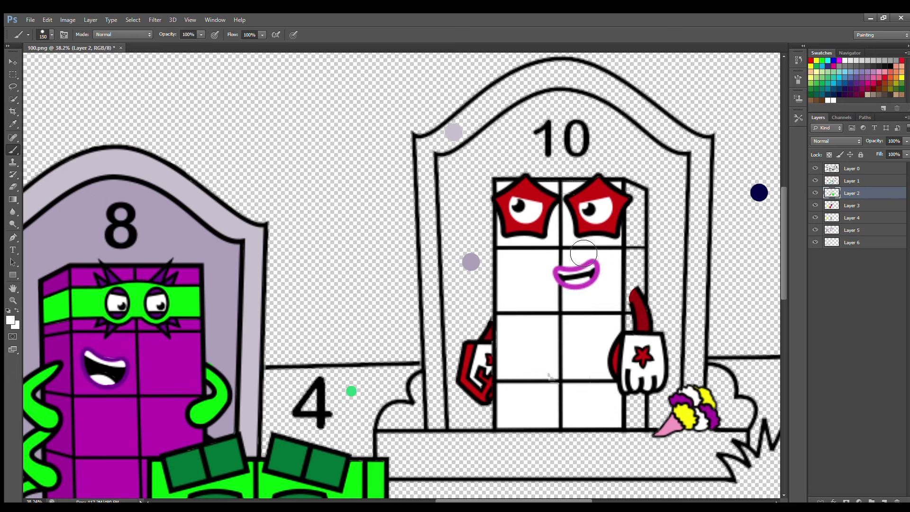
- On Layer 3, paint the side of the ten-block character's body with the red sampled from its star-shaped eye
left_click(856, 205)
left_click(612, 203, "alt")
left_click_drag(635, 186, 639, 427)
- On Layer 4, fill the number 10 throne's inner panel with greyish purple, enlarging the brush to 175 px
left_click(841, 219)
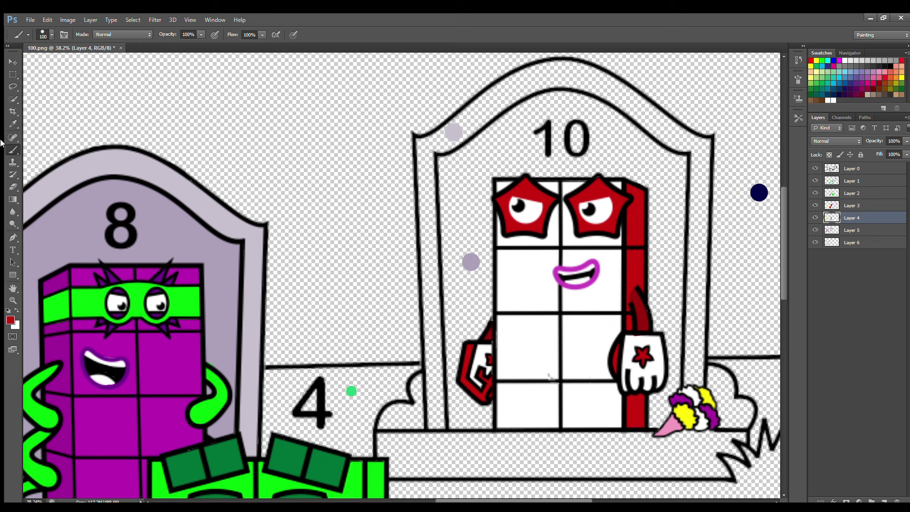
left_click(13, 124)
left_click(454, 132)
left_click(13, 149)
mouse_move(448, 166)
left_mouse_down()
mouse_move(462, 420)
mouse_move(503, 428)
mouse_move(669, 418)
mouse_move(682, 346)
mouse_move(685, 167)
mouse_move(590, 109)
mouse_move(550, 107)
mouse_move(463, 167)
mouse_move(483, 185)
mouse_move(485, 335)
mouse_move(503, 335)
mouse_move(556, 136)
mouse_move(607, 189)
mouse_move(614, 175)
mouse_move(666, 326)
mouse_move(660, 403)
mouse_move(621, 264)
left_mouse_up()
left_click(13, 124)
left_click(36, 223)
left_click(13, 150)
key("bracketright")
key("bracketright")
key("bracketright")
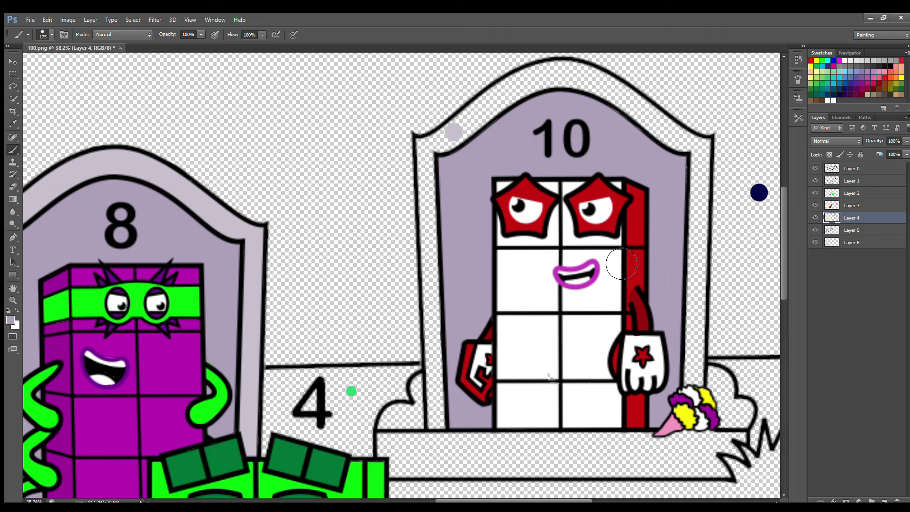
- Paint the scalloped shapes on both sides of the number 10 throne with the dark red sampled from the number 8 throne's scallop
key("i")
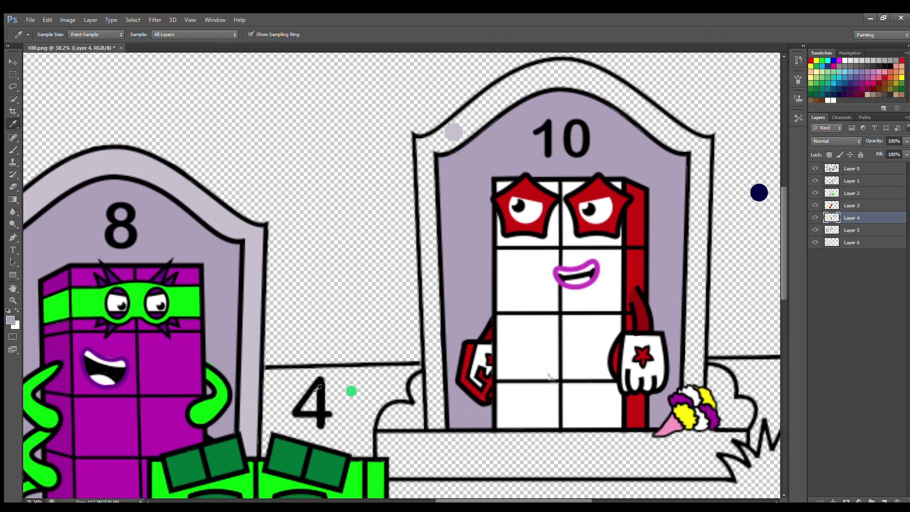
scroll(288, 372, "left", 3)
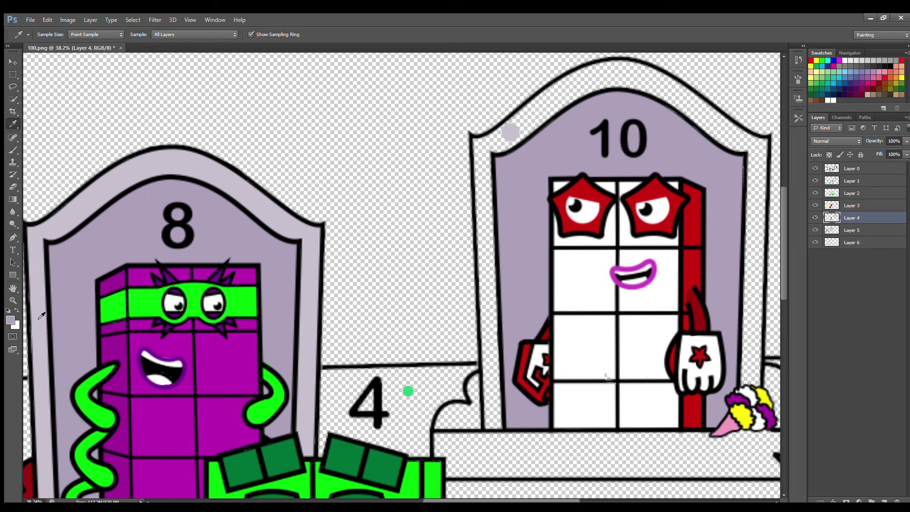
left_click_drag(472, 499, 486, 498)
key("b")
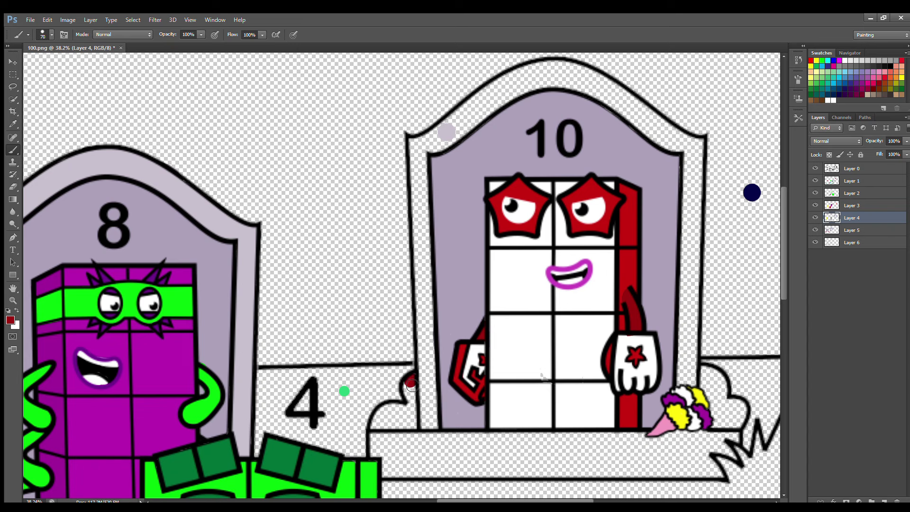
mouse_move(409, 428)
left_mouse_down()
mouse_move(379, 426)
mouse_move(401, 417)
left_mouse_up()
mouse_move(706, 369)
left_mouse_down()
mouse_move(710, 402)
mouse_move(737, 419)
mouse_move(718, 396)
left_mouse_up()
- On Layer 5, paint along the edges of the number 10 throne's base with the light lavender sampled from the number 8 throne's frame
left_click(863, 232)
left_click(12, 124)
left_click(38, 192)
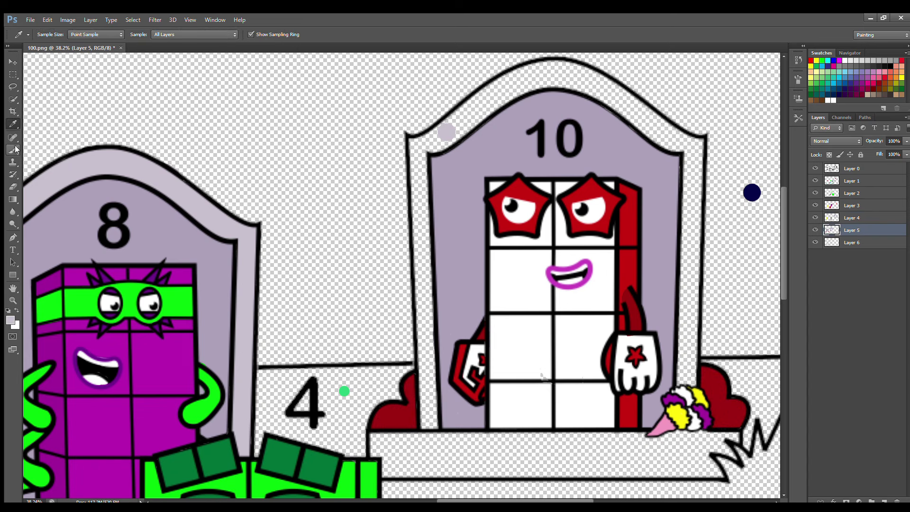
left_click(13, 150)
key("bracketright")
key("bracketright")
mouse_move(378, 442)
left_mouse_down()
mouse_move(384, 465)
mouse_move(428, 473)
mouse_move(712, 477)
left_mouse_up()
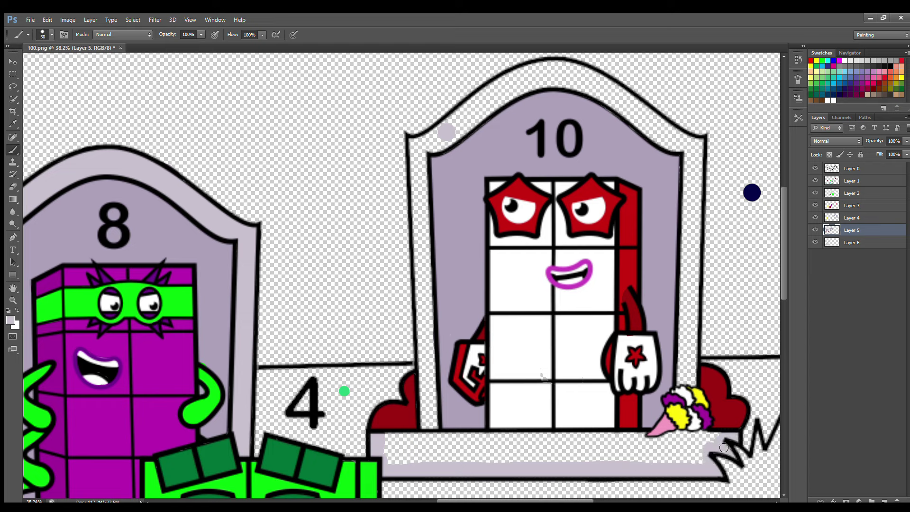
- Fill in the rest of the number 10 throne's base and paint its outer frame light lavender with a larger brush
key("bracketright")
key("bracketright")
key("bracketright")
mouse_move(710, 438)
left_mouse_down()
mouse_move(442, 446)
mouse_move(544, 463)
mouse_move(693, 470)
mouse_move(700, 205)
left_mouse_up()
key("bracketleft")
key("bracketleft")
mouse_move(697, 156)
left_mouse_down()
mouse_move(608, 90)
mouse_move(557, 73)
mouse_move(525, 82)
mouse_move(421, 147)
mouse_move(434, 394)
mouse_move(433, 181)
mouse_move(650, 137)
left_mouse_up()
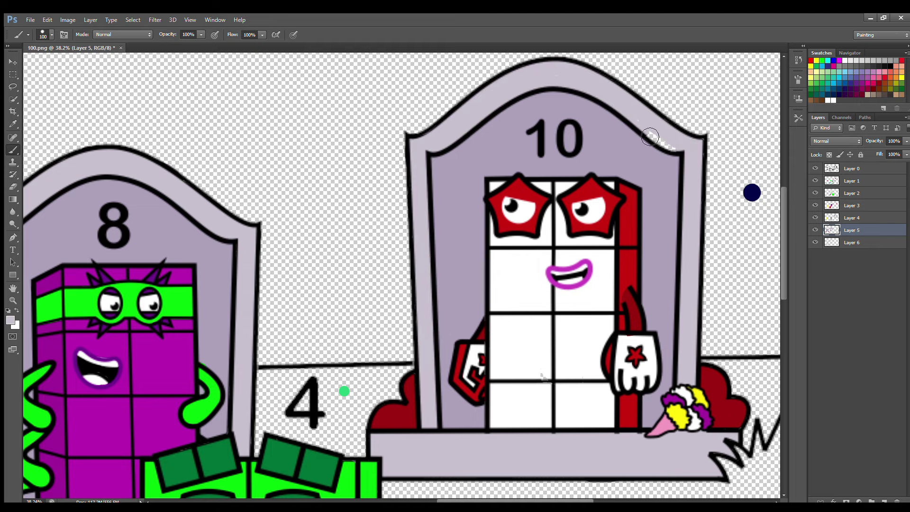
- On Layer 5, paint along the inside edges of the middle tree foliage with its sampled green, using a 70 px brush
left_click_drag(487, 499, 346, 474)
left_click_drag(784, 286, 784, 261)
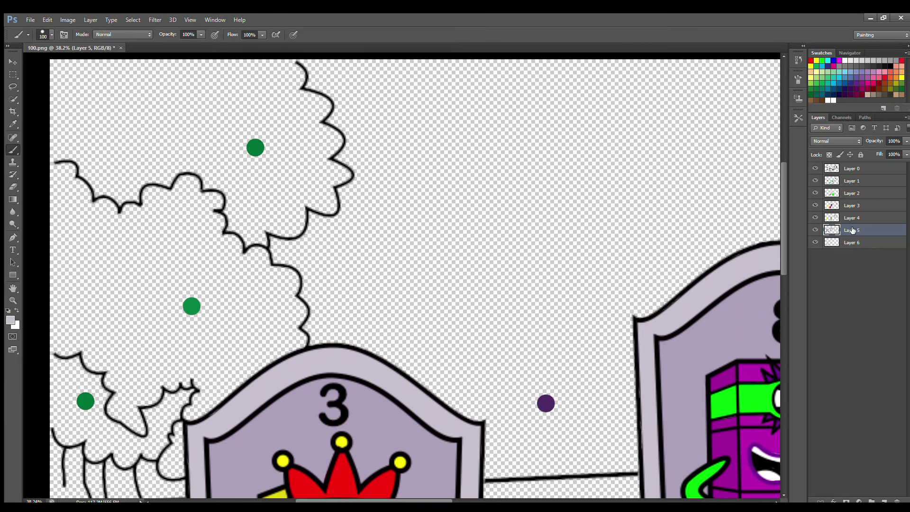
left_click(191, 306, "alt")
mouse_move(60, 348)
left_mouse_down()
mouse_move(112, 373)
mouse_move(133, 425)
mouse_move(173, 388)
mouse_move(200, 384)
left_mouse_up()
key("bracketleft")
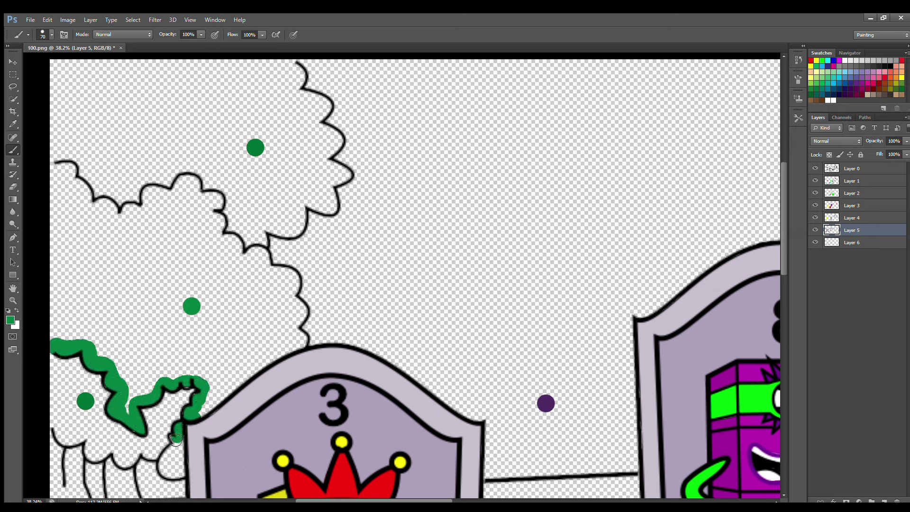
mouse_move(175, 440)
left_mouse_down()
mouse_move(175, 476)
mouse_move(186, 446)
mouse_move(175, 468)
mouse_move(253, 377)
mouse_move(292, 352)
mouse_move(303, 315)
left_mouse_up()
mouse_move(298, 284)
left_mouse_down()
mouse_move(272, 262)
mouse_move(241, 256)
left_mouse_up()
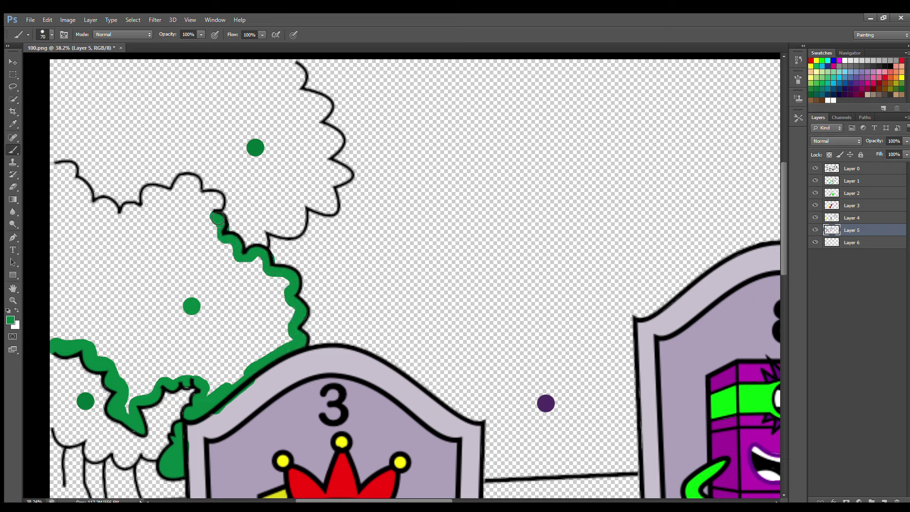
mouse_move(218, 218)
left_mouse_down()
mouse_move(178, 187)
mouse_move(119, 214)
mouse_move(58, 178)
left_mouse_up()
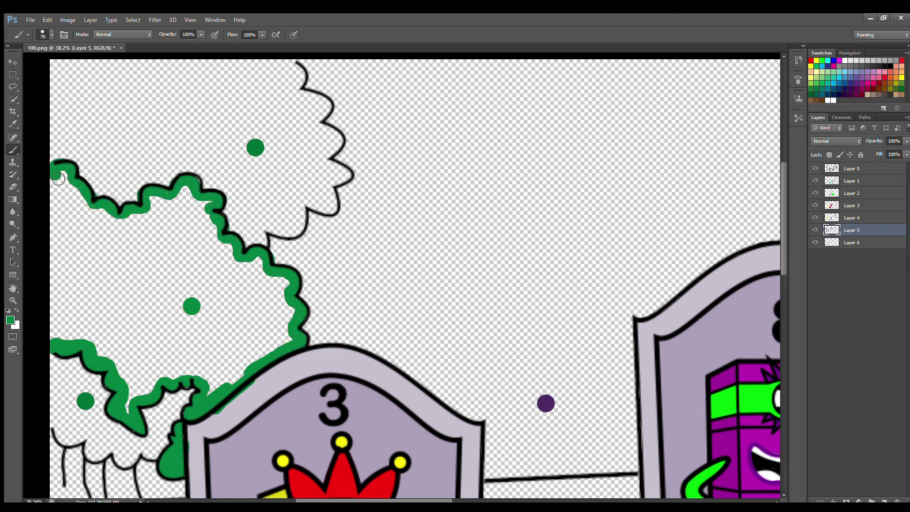
- Fill in the rest of the middle foliage with the same green, using a larger brush
left_click(218, 419, "alt")
left_click(50, 168, "alt")
key("bracketright")
key("bracketright")
key("bracketright")
key("bracketright")
mouse_move(59, 178)
left_mouse_down()
mouse_move(97, 221)
mouse_move(160, 219)
mouse_move(197, 196)
mouse_move(238, 260)
mouse_move(288, 292)
mouse_move(278, 353)
mouse_move(222, 395)
mouse_move(171, 380)
mouse_move(137, 404)
mouse_move(95, 343)
mouse_move(65, 224)
mouse_move(191, 223)
mouse_move(252, 352)
mouse_move(101, 330)
mouse_move(86, 269)
mouse_move(219, 280)
mouse_move(179, 367)
mouse_move(94, 285)
mouse_move(167, 324)
left_mouse_up()
key("bracketright")
key("bracketright")
- On Layer 6, paint the upper tree foliage with the slightly darker green marked by its sample dot
left_click(853, 242)
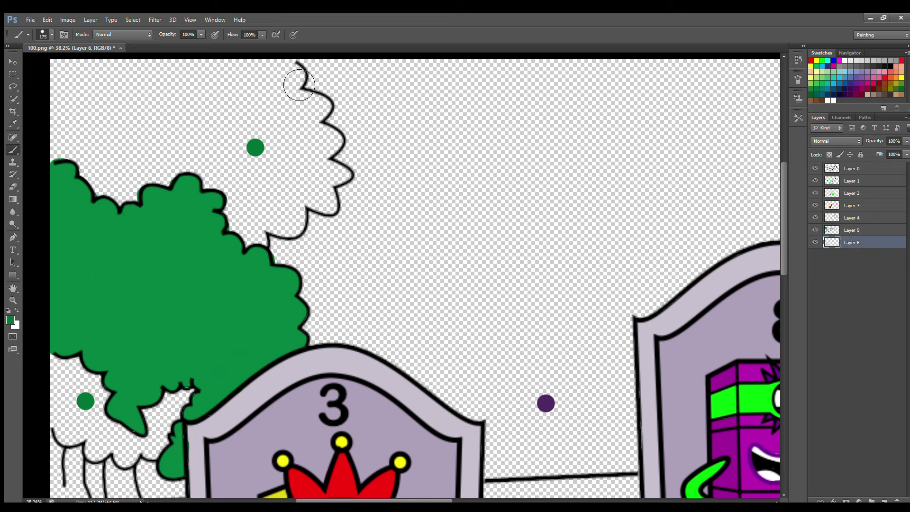
mouse_move(291, 71)
left_mouse_down()
mouse_move(340, 152)
mouse_move(331, 201)
mouse_move(302, 224)
mouse_move(304, 233)
mouse_move(259, 243)
left_mouse_up()
key("bracketleft")
key("bracketleft")
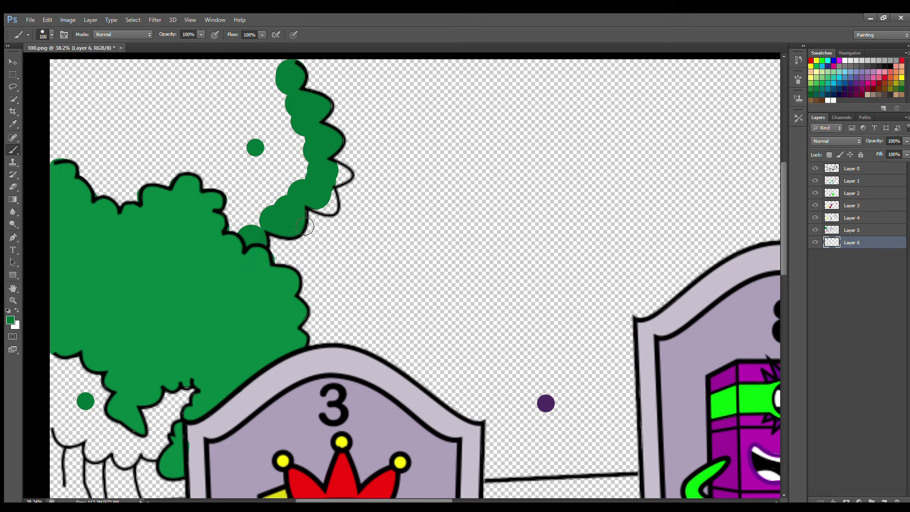
key("bracketright")
key("bracketright")
key("bracketright")
key("bracketright")
key("bracketright")
mouse_move(95, 104)
left_mouse_down()
mouse_move(258, 89)
mouse_move(305, 156)
mouse_move(247, 235)
mouse_move(74, 137)
mouse_move(253, 162)
mouse_move(171, 232)
left_mouse_up()
- Paint the lowest foliage section beneath the middle one with the same darker green, varying the brush size
key("bracketleft")
left_click(68, 423)
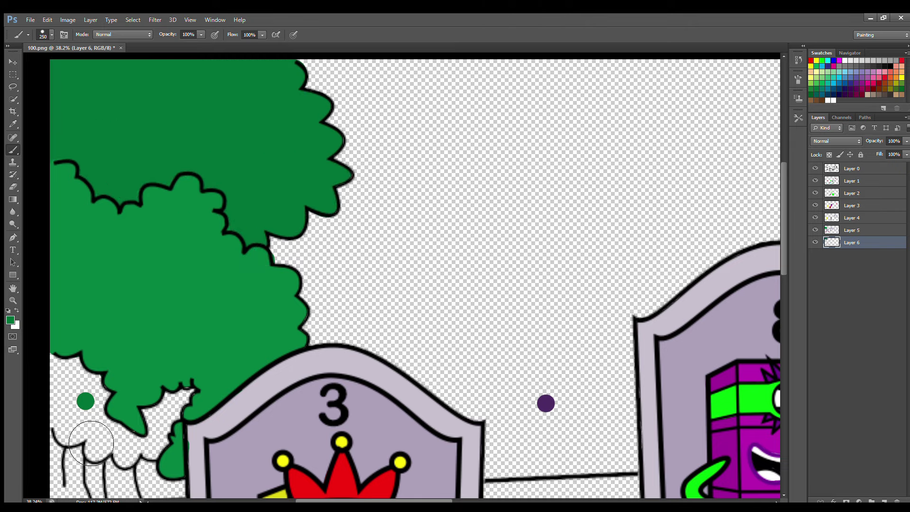
left_click(99, 443)
left_click(127, 445)
left_click(173, 459)
key("bracketleft")
left_click(157, 438)
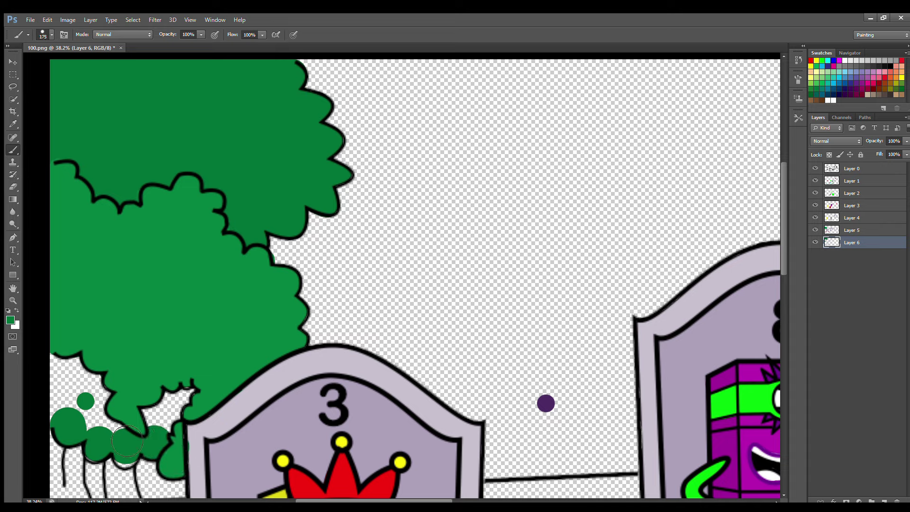
key("bracketright")
key("bracketright")
mouse_move(58, 364)
left_mouse_down()
mouse_move(58, 418)
mouse_move(116, 422)
mouse_move(198, 409)
left_mouse_up()
- Shade the foliage on Layer 5 with soft dark green strokes along the scalloped outlines and inside the leaf masses, using a 200 px brush
key("i")
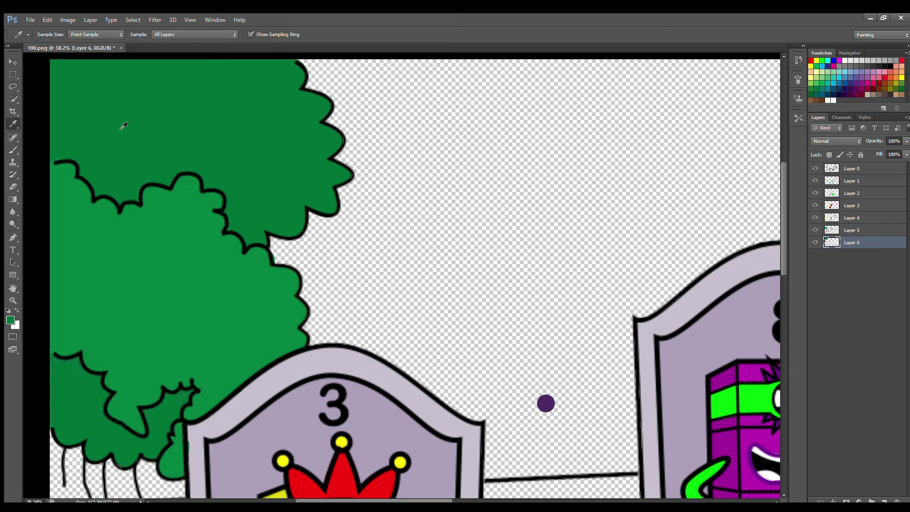
left_click(853, 230)
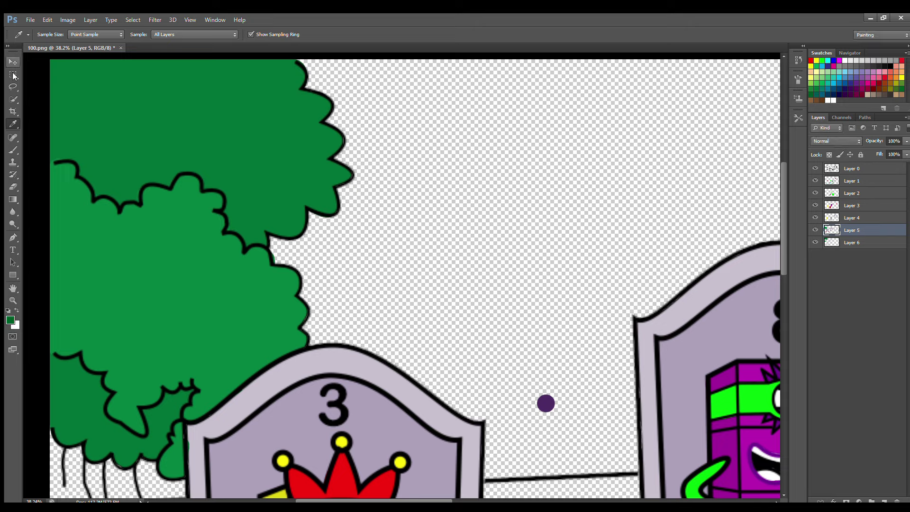
key("b")
left_click_drag(66, 173, 249, 246)
mouse_move(64, 355)
left_mouse_down()
mouse_move(114, 405)
mouse_move(189, 379)
left_mouse_up()
left_click_drag(240, 77, 257, 199)
mouse_move(220, 269)
left_mouse_down()
mouse_move(253, 302)
mouse_move(208, 360)
left_mouse_up()
left_click_drag(218, 241, 242, 306)
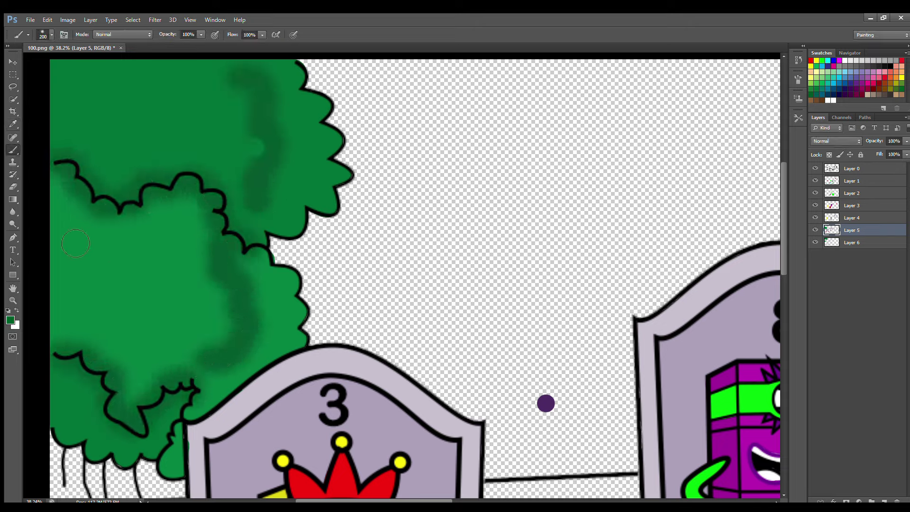
left_click_drag(64, 199, 64, 313)
left_click_drag(69, 124, 121, 76)
left_click(852, 168)
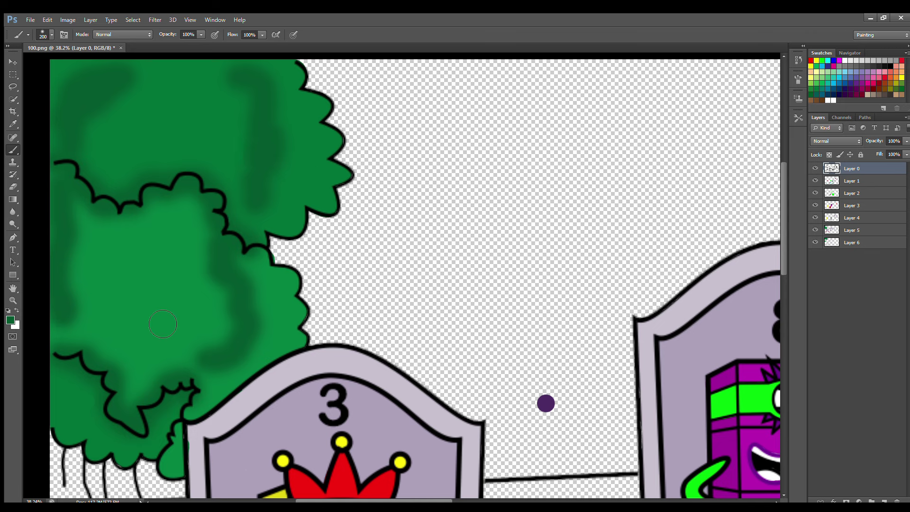
- Add a new layer beneath Layer 6 and paint the foreground ground with the green sampled from the nearby dot
scroll(519, 231, "down", 5)
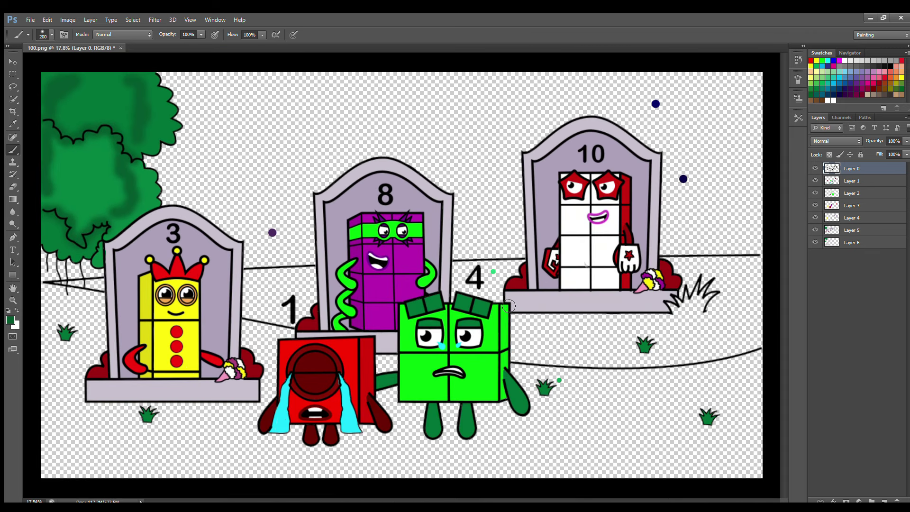
left_click(859, 244)
key("ctrl+shift+alt+n")
left_click_drag(860, 242, 859, 274)
left_click(13, 123)
left_click(558, 380)
left_click(12, 149)
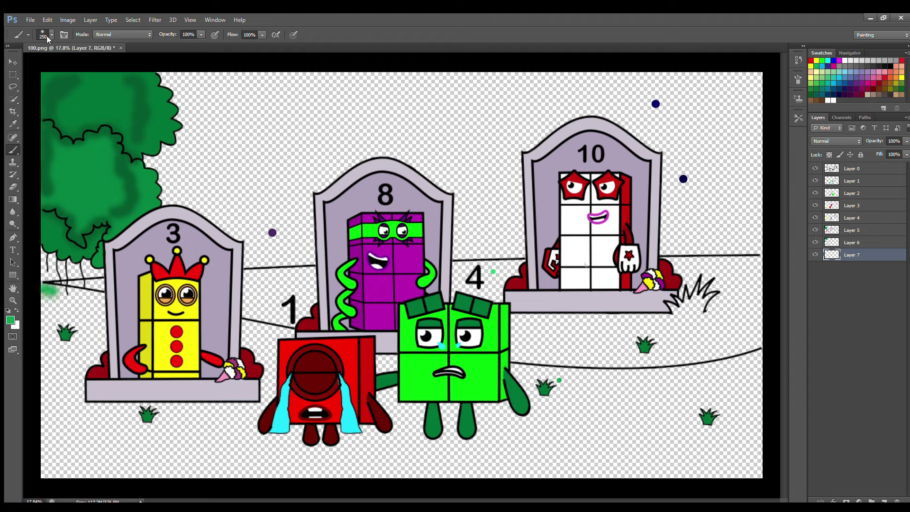
mouse_move(63, 283)
left_mouse_down()
mouse_move(102, 303)
mouse_move(308, 351)
mouse_move(519, 380)
mouse_move(766, 367)
mouse_move(521, 402)
mouse_move(758, 474)
mouse_move(69, 469)
mouse_move(97, 366)
mouse_move(266, 427)
mouse_move(557, 455)
left_mouse_up()
- Paint soft darker green shadows around the number 3 throne and under characters 1 and 4 with a 400 px brush
key("bracketright")
key("bracketright")
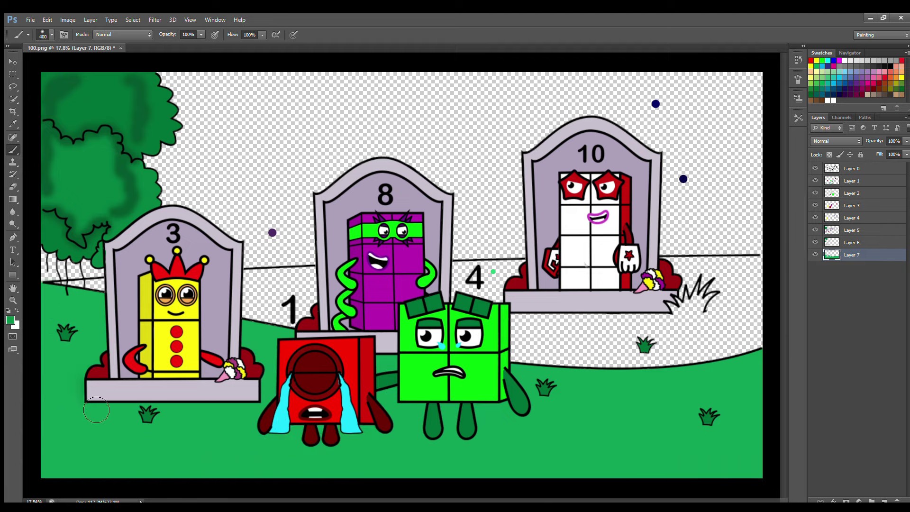
mouse_move(97, 410)
left_mouse_down()
mouse_move(266, 401)
mouse_move(265, 347)
left_mouse_up()
left_click_drag(120, 365, 94, 361)
left_click_drag(385, 365, 398, 387)
left_click_drag(294, 446, 474, 448)
- On a new layer beneath Layer 7, paint the back hill light green and add soft shadows around the number 8 and 10 thrones
left_click(885, 501)
key("i")
left_click(42, 194)
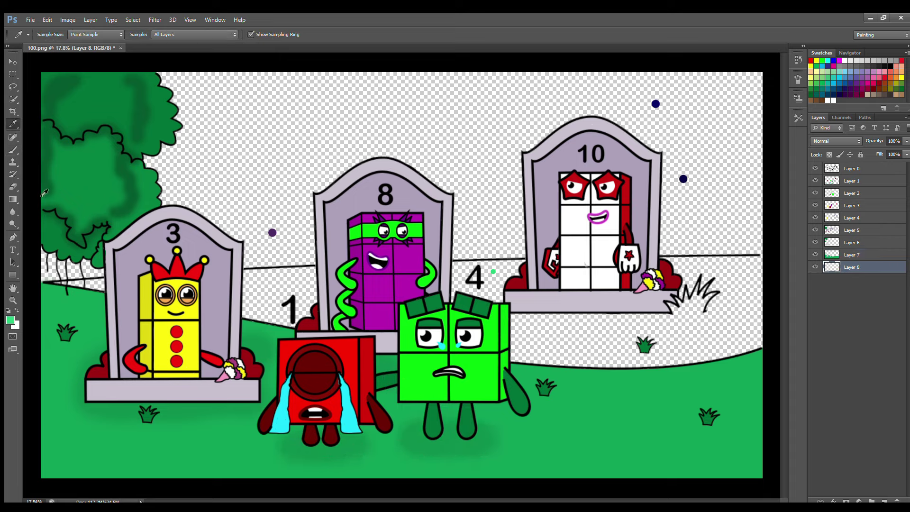
key("b")
mouse_move(69, 292)
left_mouse_down()
mouse_move(121, 304)
mouse_move(476, 284)
mouse_move(528, 290)
left_mouse_up()
mouse_move(673, 286)
left_mouse_down()
mouse_move(758, 270)
mouse_move(521, 332)
mouse_move(640, 313)
mouse_move(321, 327)
left_mouse_up()
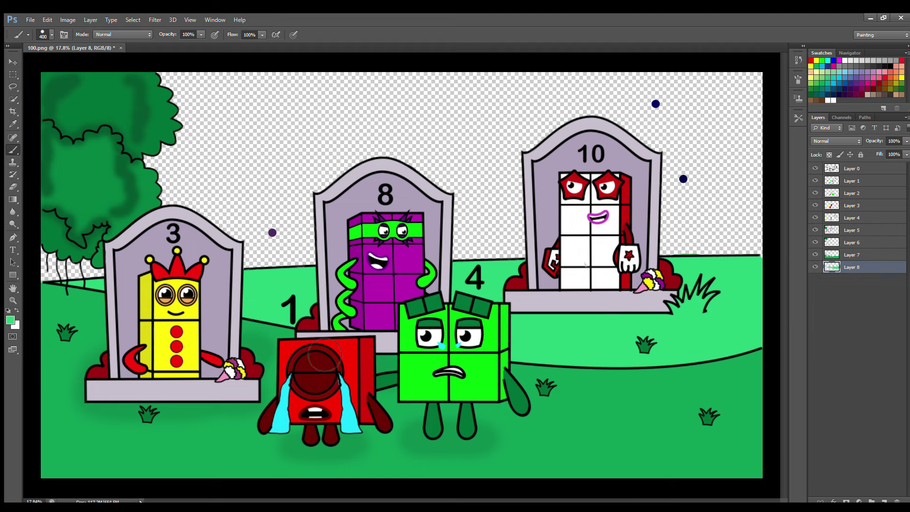
key("i")
key("b")
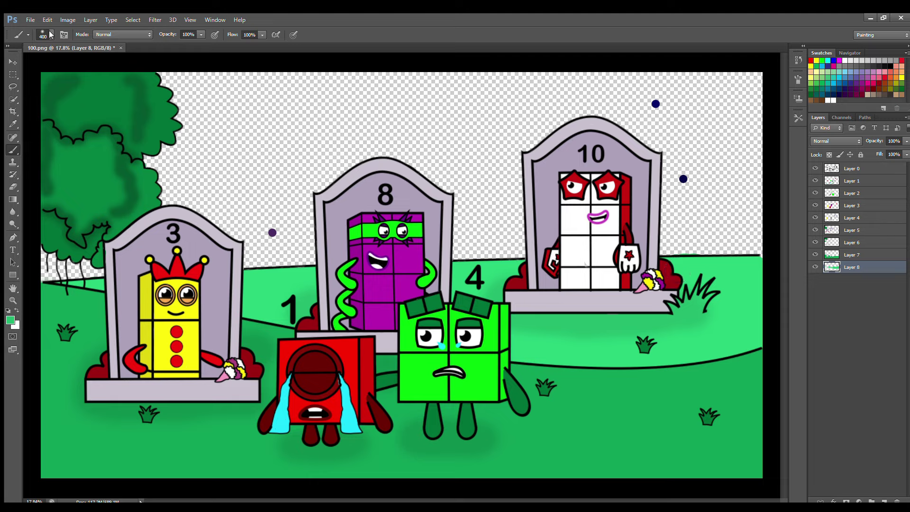
- On a new layer beneath Layer 8, paint sampled dark purple behind the tree trunks and round bushes behind the number 3 throne
left_click(884, 501)
left_click(272, 232, "alt")
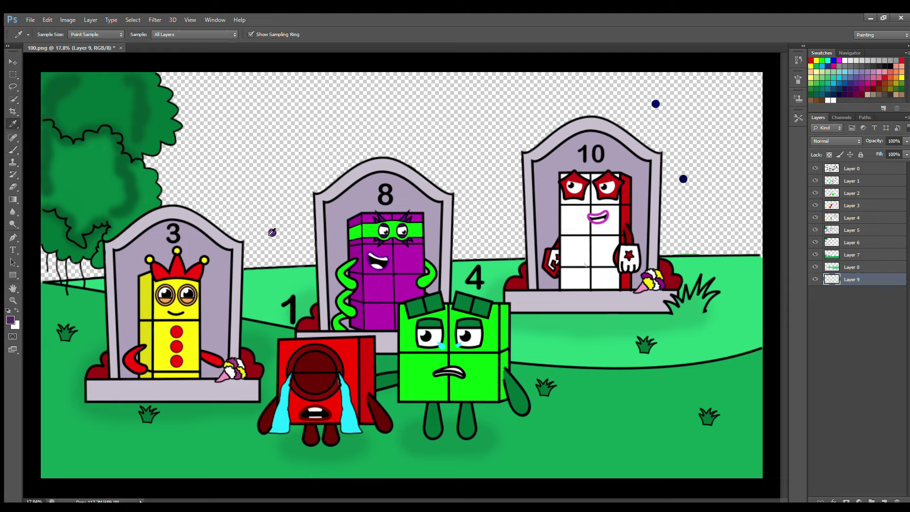
key("]")
key("]")
key("]")
left_click_drag(67, 273, 94, 282)
left_click(169, 223)
left_click(230, 245)
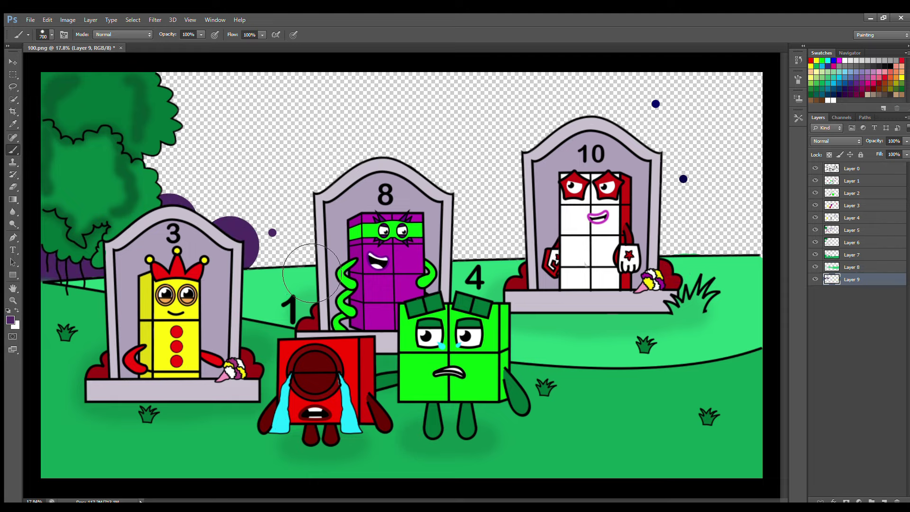
- Continue the round dark purple bushes along the horizon from the number 8 throne to the canvas's right edge, varying the brush size
key("]")
key("]")
left_click(293, 247)
left_click(450, 231)
left_click(491, 269)
left_click(547, 242)
left_click(668, 231)
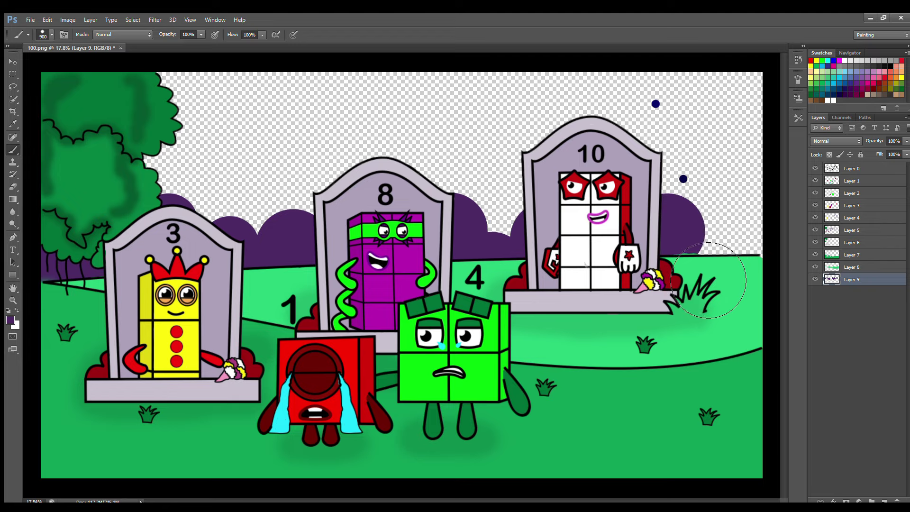
key("[")
key("[")
key("[")
key("[")
left_click(710, 250)
left_click_drag(775, 263, 758, 239)
- Add a new layer beneath Layer 8 and paint a large solid peach moon in the sky between the number 8 and 10 thrones
left_click(852, 267)
key("e")
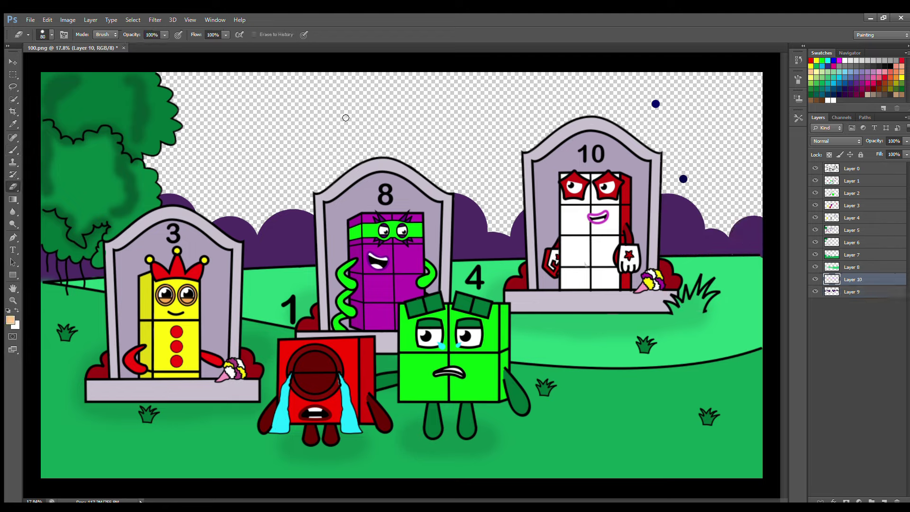
key("b")
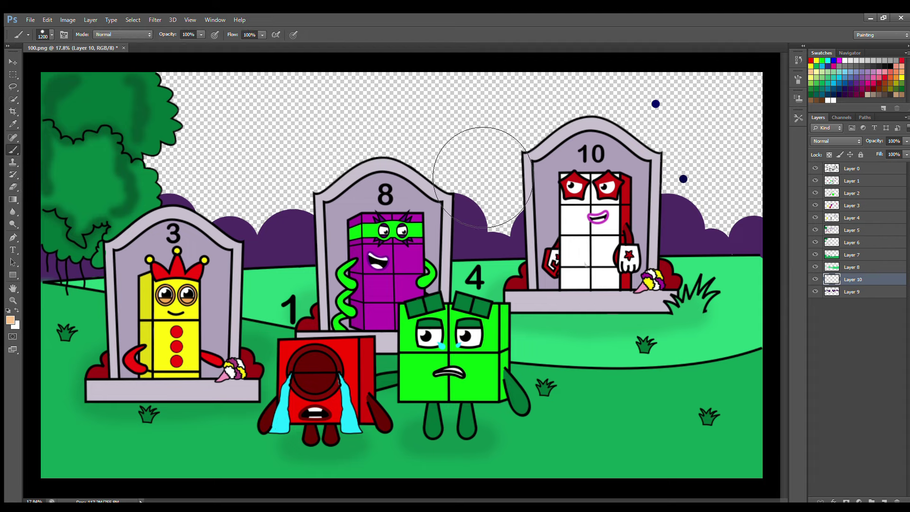
left_click(443, 121)
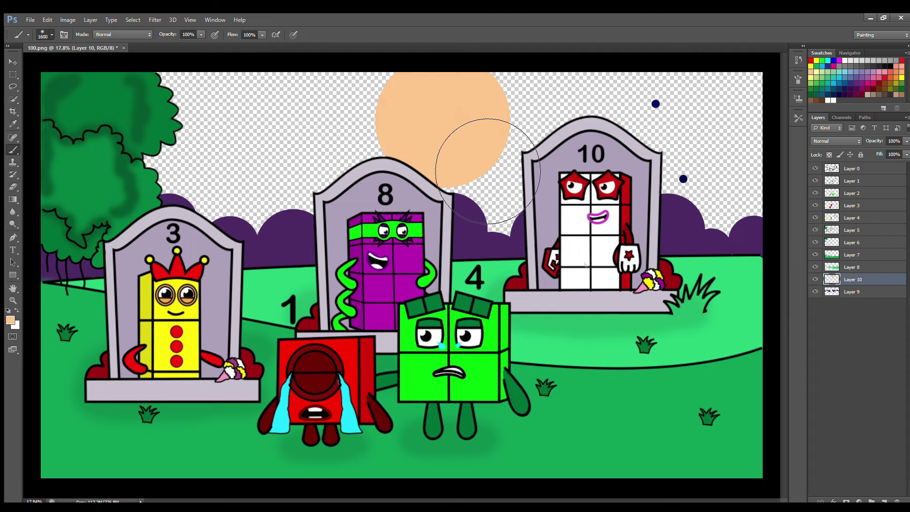
- Add a soft peach glow around the moon with an enlarged soft brush and move Layer 10 beneath Layer 9
key("bracketright")
key("bracketright")
key("bracketright")
key("bracketright")
key("bracketright")
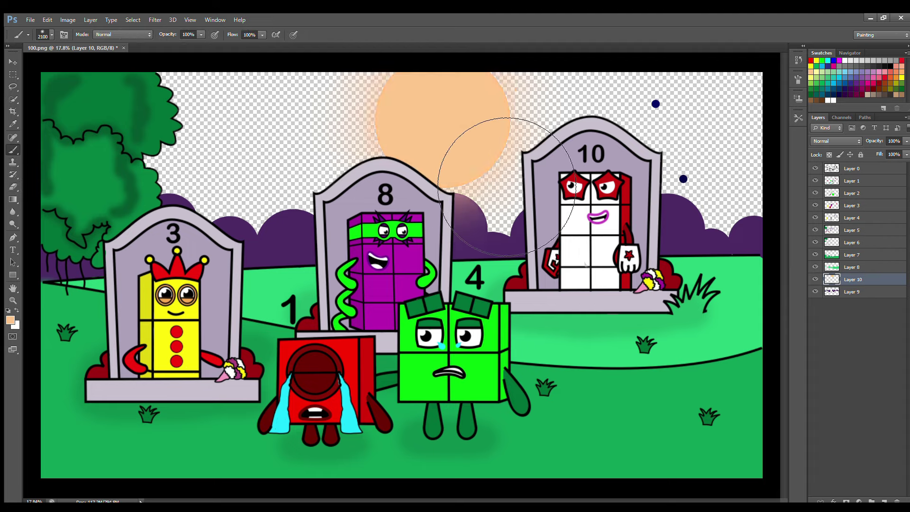
left_click_drag(839, 297, 857, 309)
- On a new layer beneath Layer 10, paint the lower sky with soft strokes of the dark navy sampled from the lower sky dot
left_click(883, 500)
left_click(14, 124)
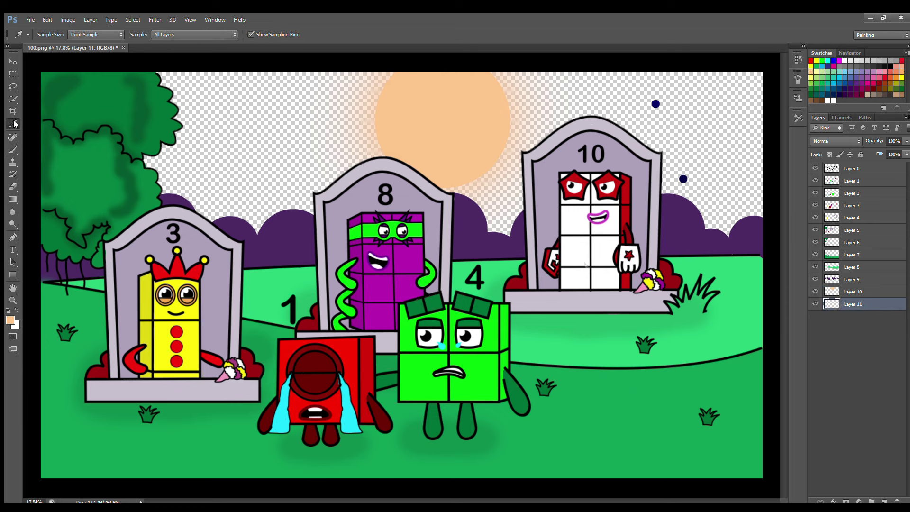
left_click(12, 150)
left_click_drag(182, 187, 763, 185)
mouse_move(199, 170)
left_mouse_down()
mouse_move(478, 169)
mouse_move(746, 190)
left_mouse_up()
- On a new layer beneath Layer 11, fill the upper sky with the blue sampled from the upper sky dot, then select Layer 0
left_click(884, 501)
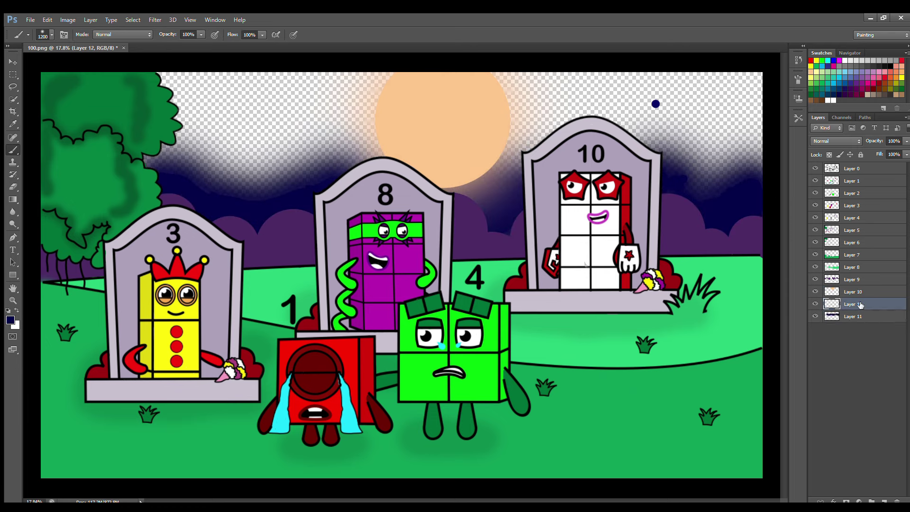
left_click(14, 124)
left_click(12, 150)
mouse_move(203, 126)
left_mouse_down()
mouse_move(480, 184)
mouse_move(628, 162)
mouse_move(748, 207)
mouse_move(630, 149)
left_mouse_up()
left_click(852, 168)
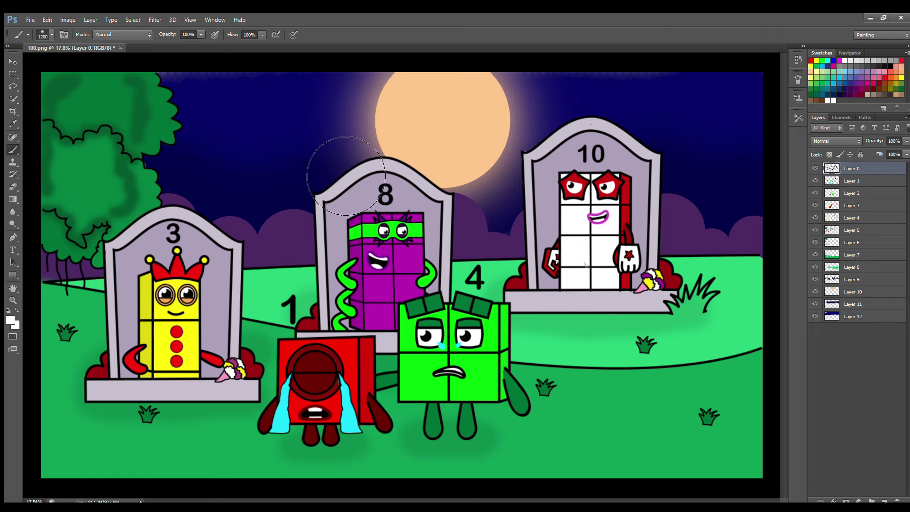